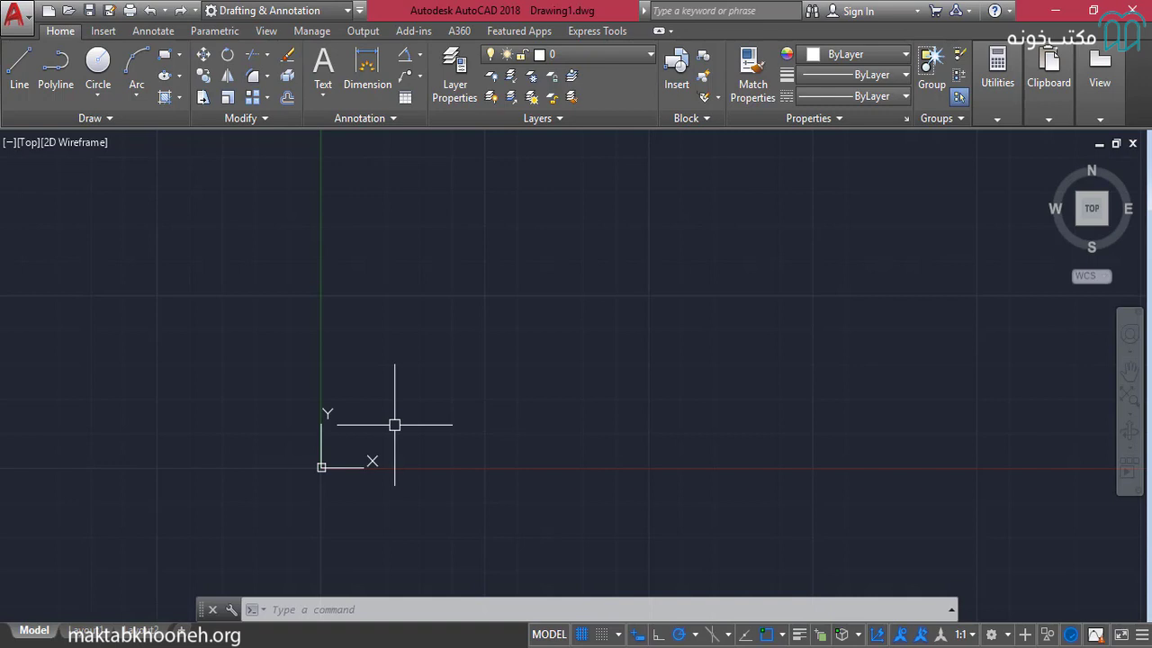
# Start lines at point 5,0 with Ortho on and draw the 4-unit bottom side
pyautogui.write('l')
pyautogui.press('Return')
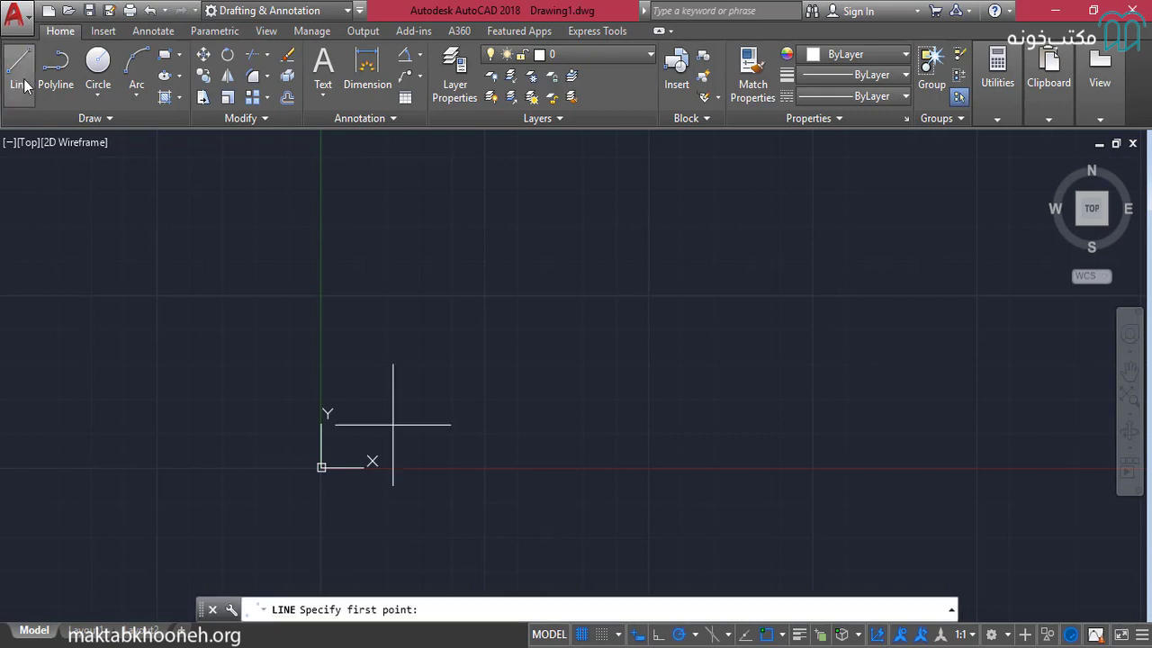
pyautogui.moveTo(432, 354); pyautogui.dragTo(417, 362, button='middle')
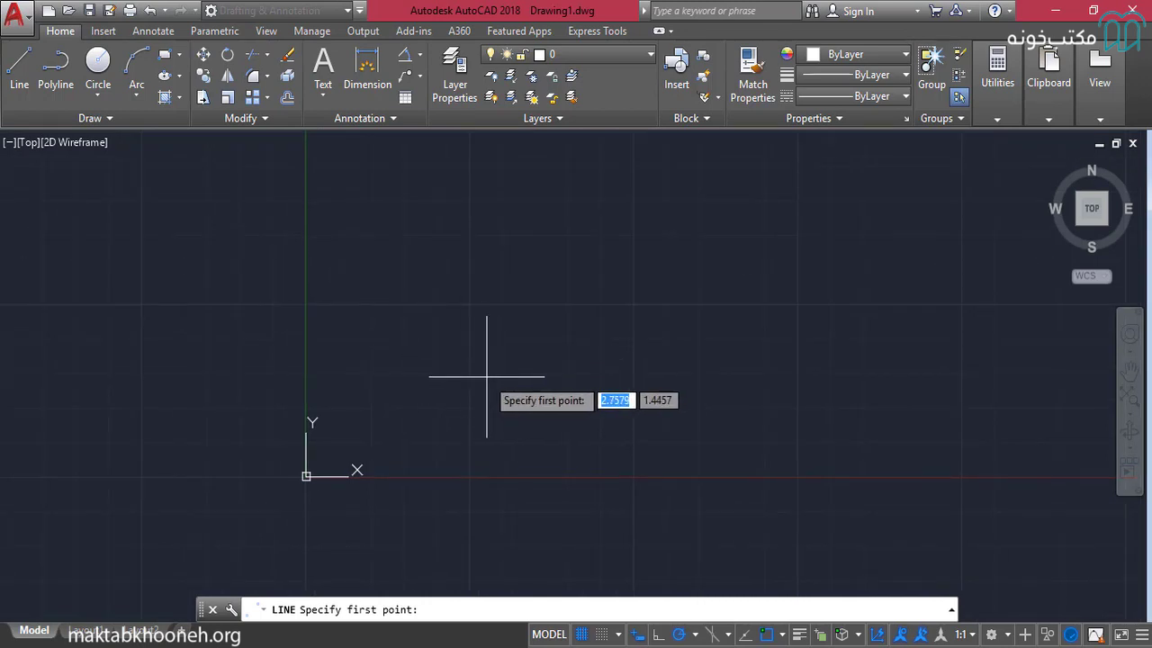
pyautogui.write('5,0')
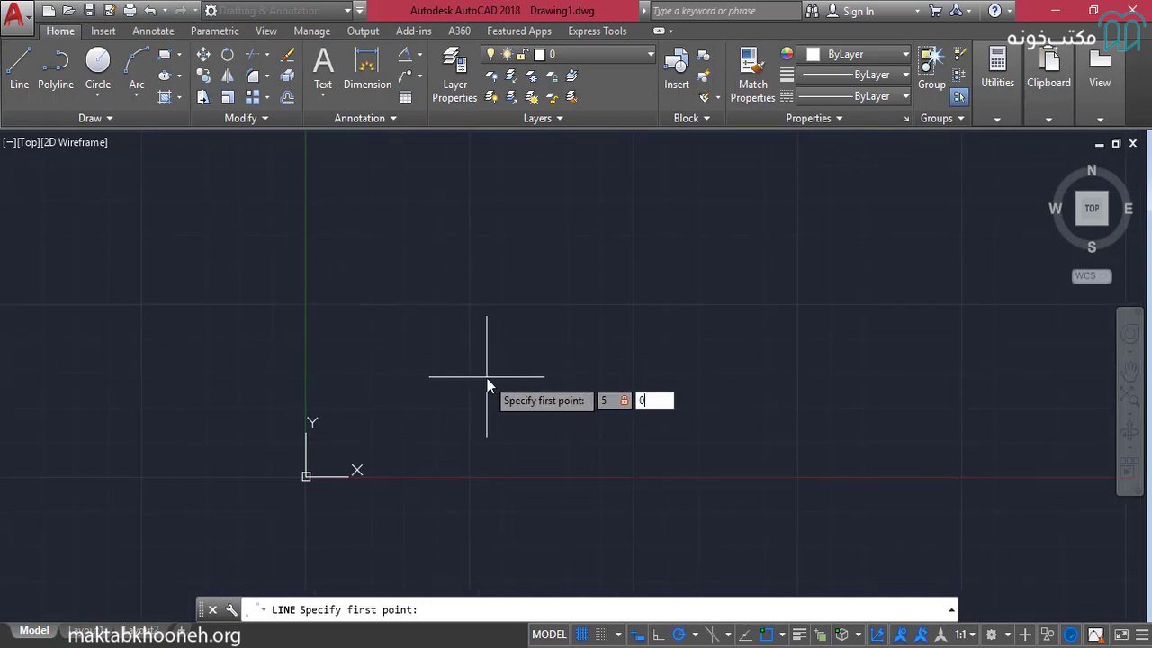
pyautogui.press('Return')
pyautogui.press('F8')
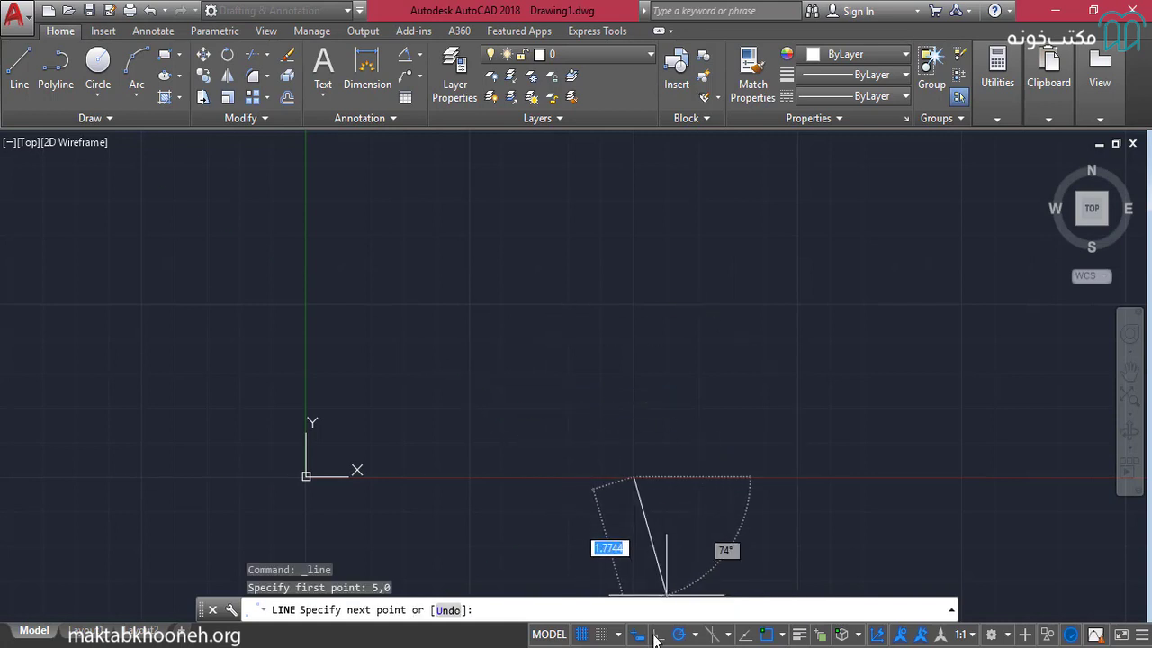
pyautogui.write('4')
pyautogui.press('Return')
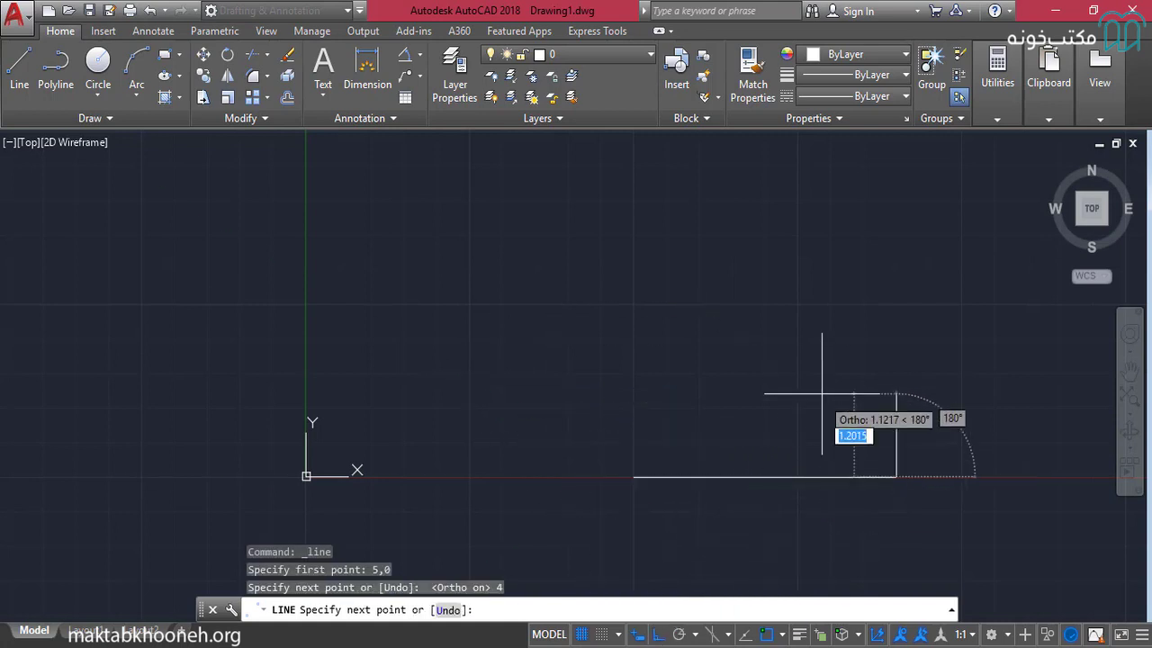
# Add the 2-unit and 4-unit sides, close the rectangle, and re-centre the view
pyautogui.write('2')
pyautogui.press('Return')
pyautogui.write('4')
pyautogui.press('Return')
pyautogui.write('c')
pyautogui.press('Return')
pyautogui.scroll(-2, 672, 399)
pyautogui.moveTo(664, 405); pyautogui.dragTo(622, 427, button='middle')
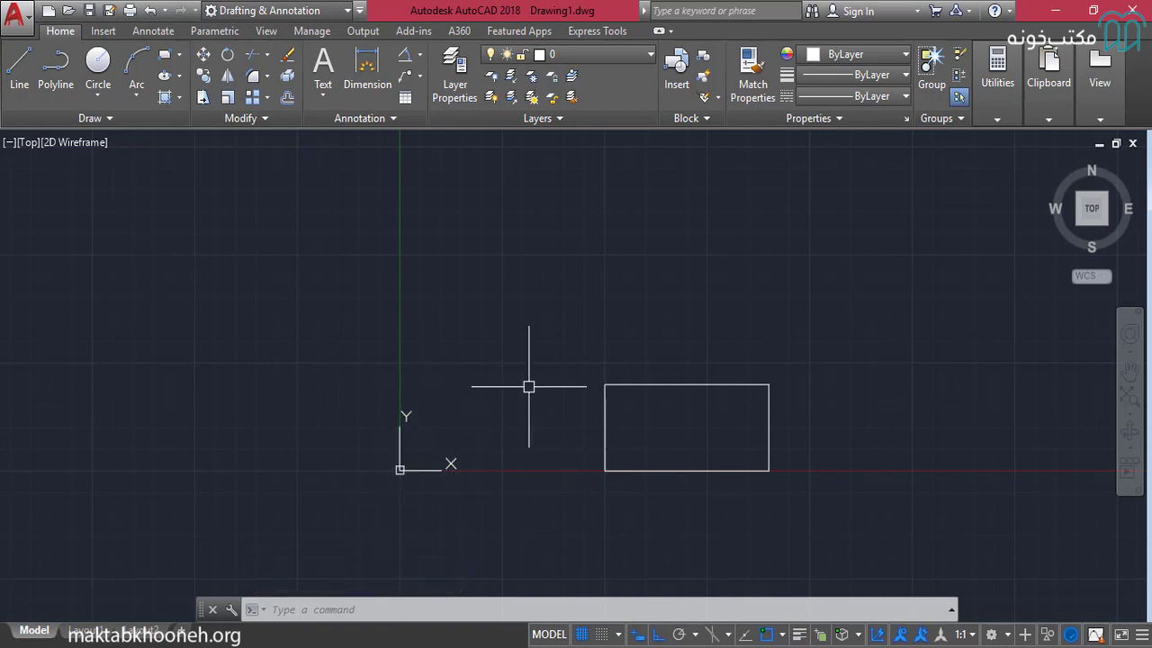
pyautogui.moveTo(543, 368); pyautogui.dragTo(473, 371, button='middle')
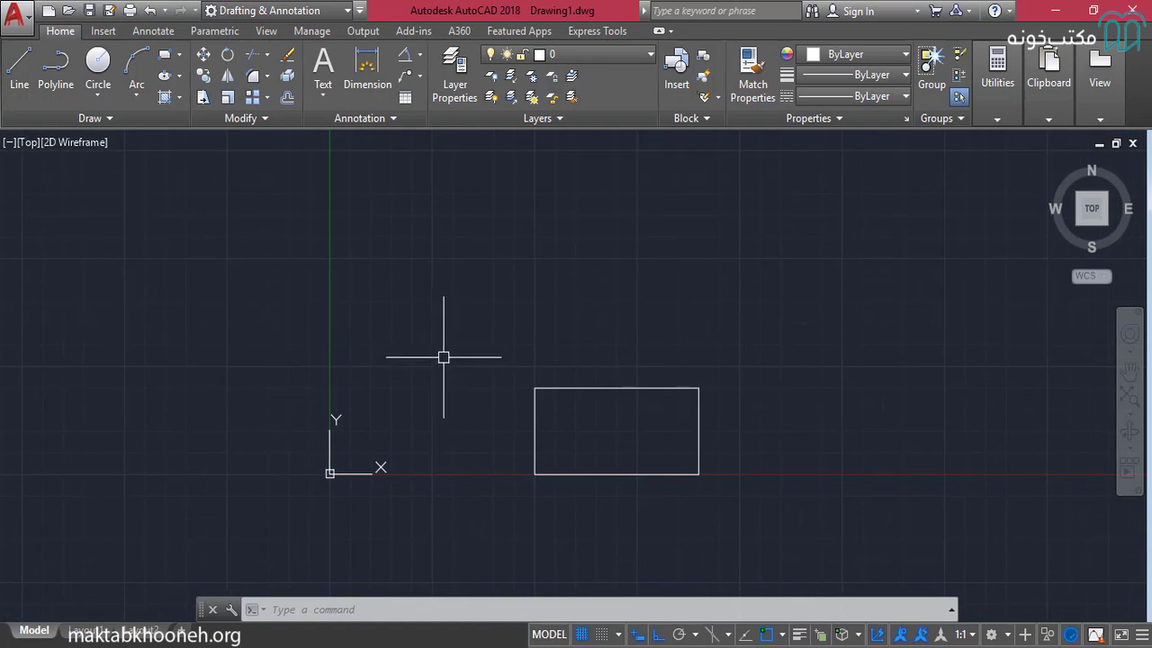
pyautogui.moveTo(424, 314); pyautogui.dragTo(413, 324, button='middle')
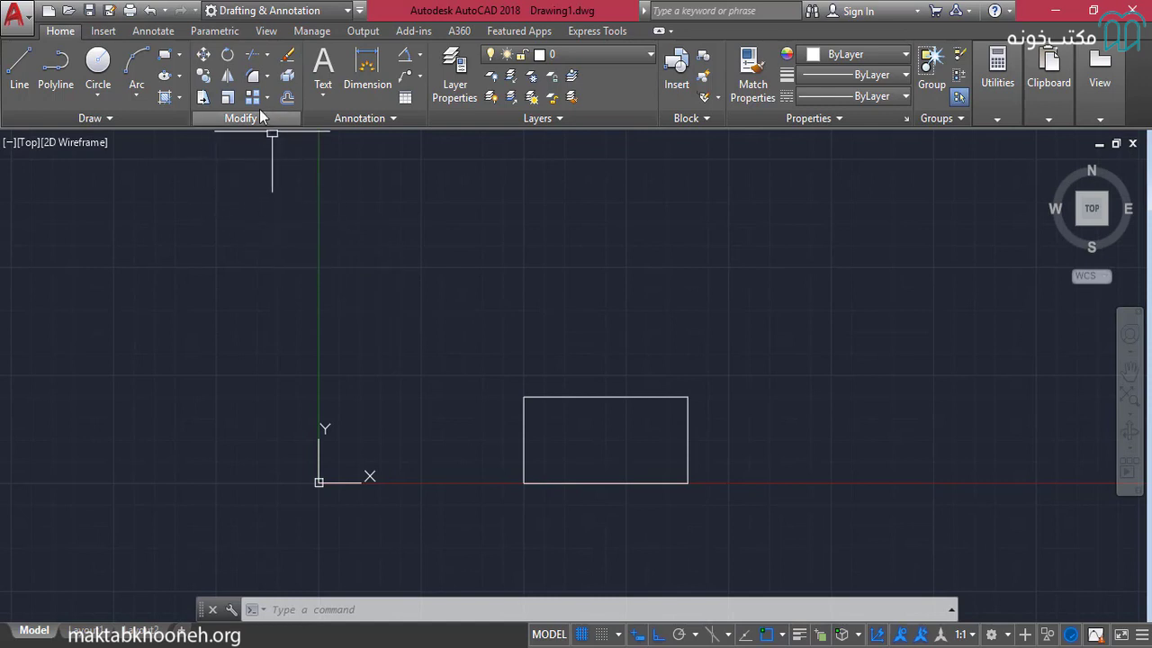
# Start Rotate (RO) and window-select all four rectangle lines
pyautogui.click(228, 55)
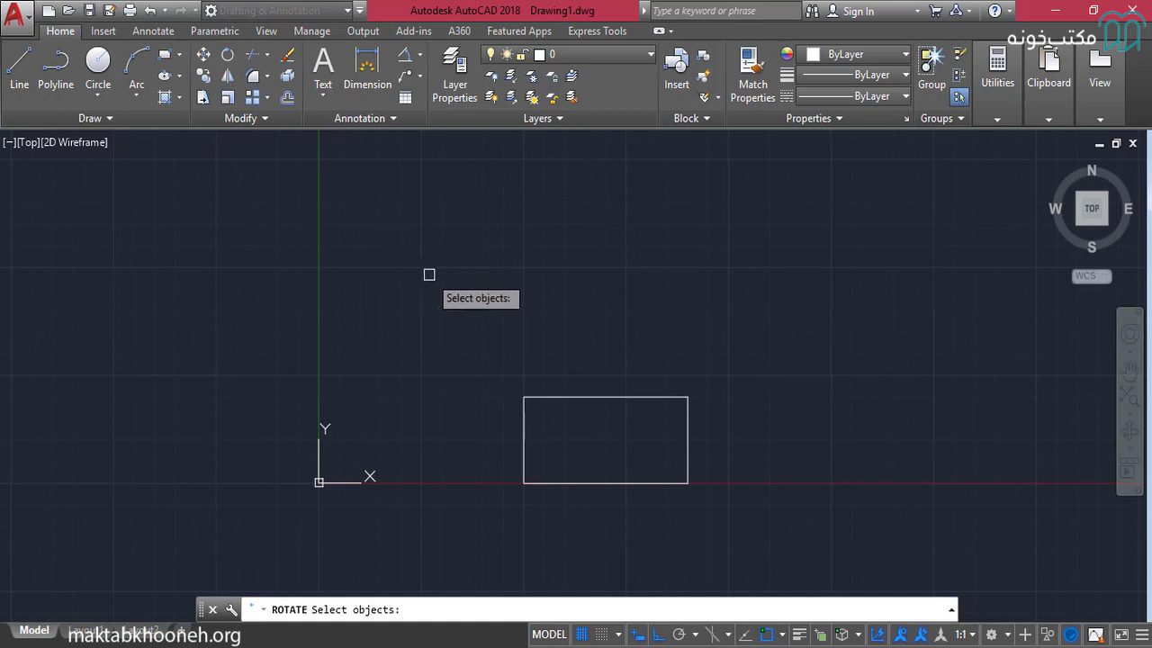
pyautogui.press('Escape')
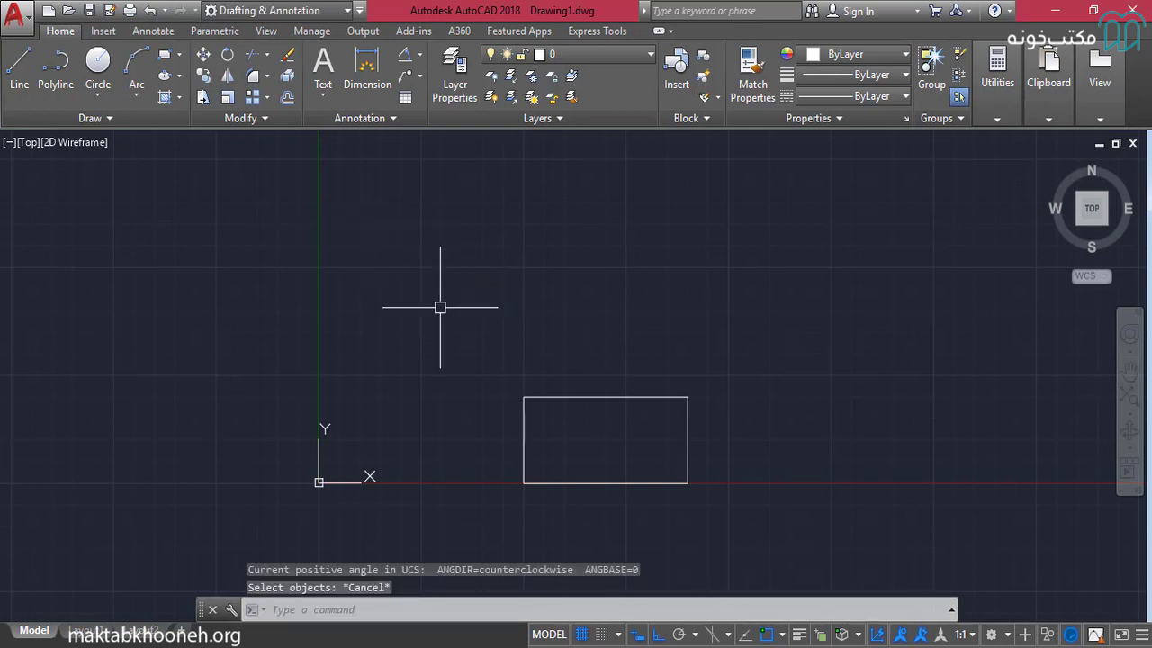
pyautogui.write('RO')
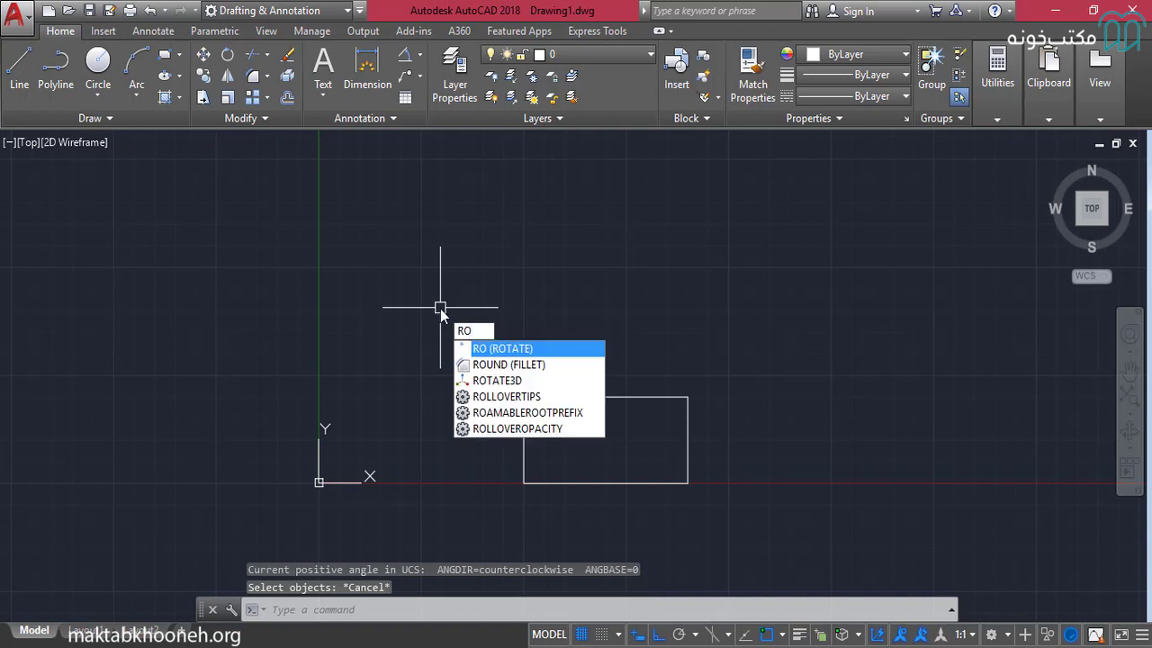
pyautogui.press('Return')
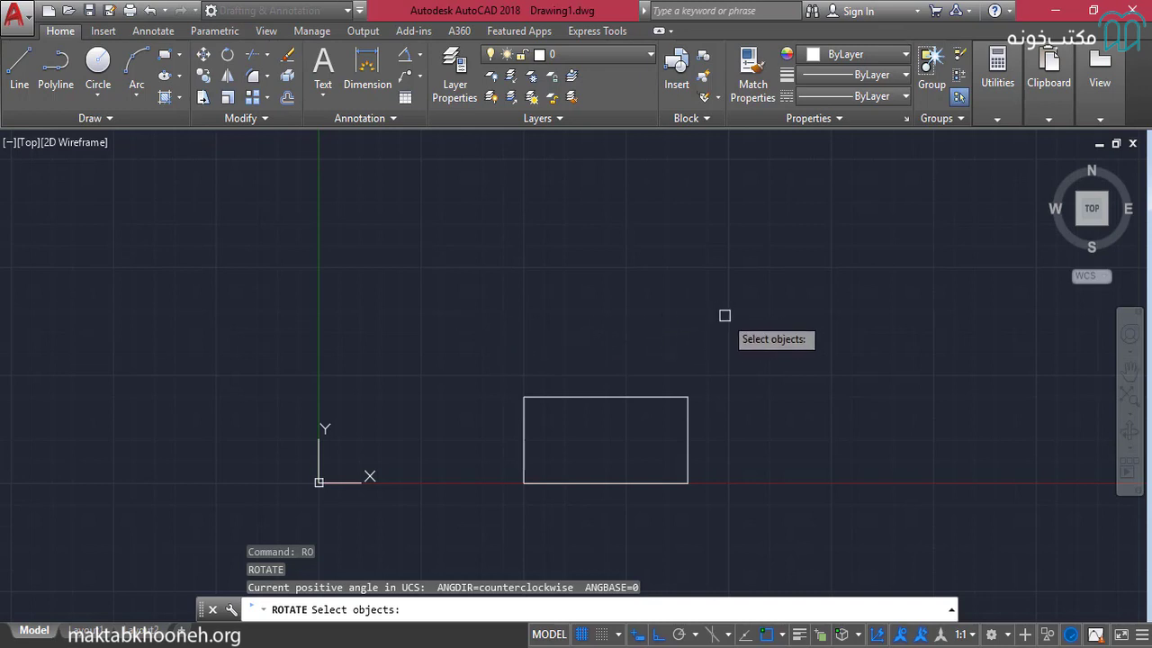
pyautogui.click(724, 315)
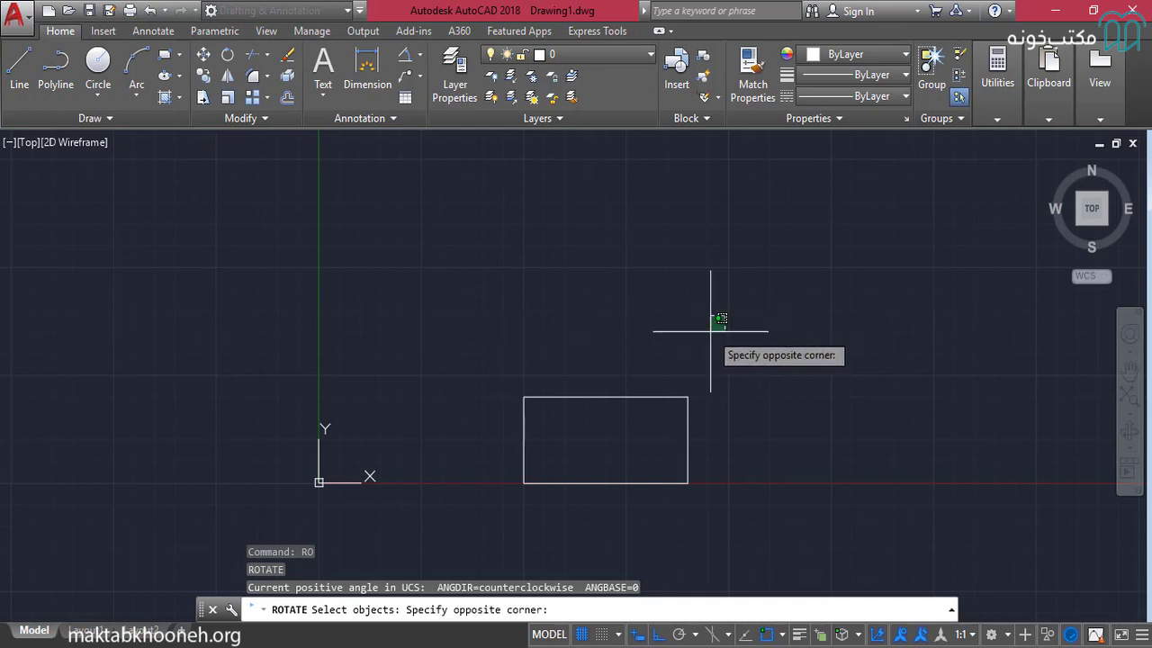
pyautogui.click(491, 516)
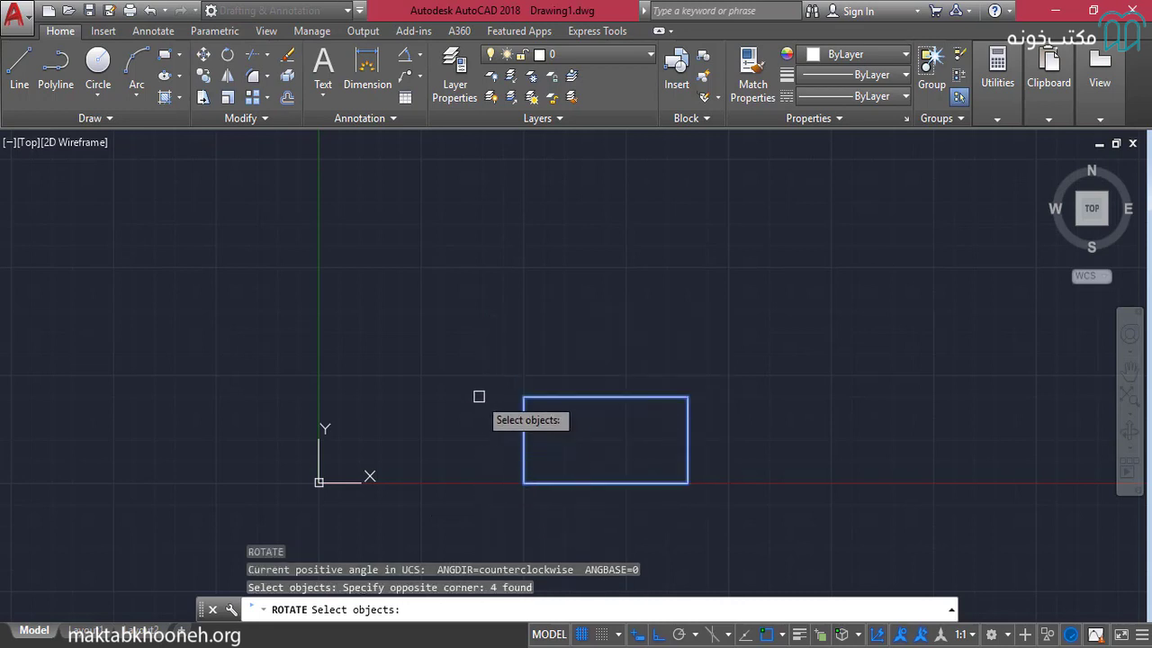
pyautogui.press('Return')
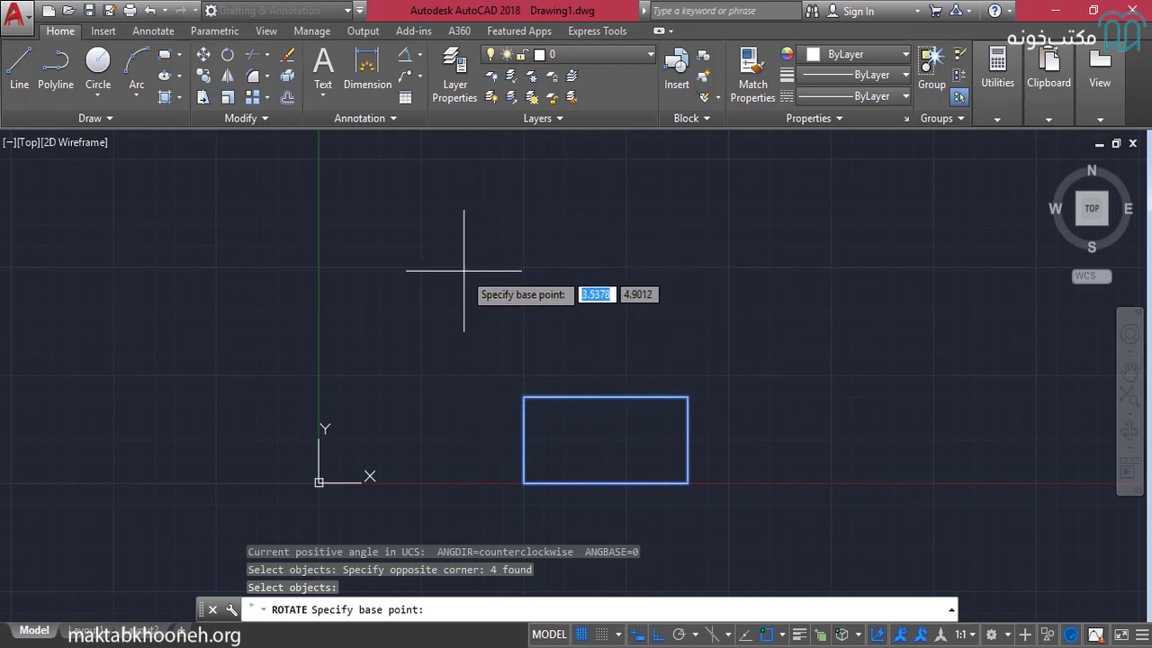
# Rotate the selected rectangle 90 degrees about base point 0,0
pyautogui.write('0')
pyautogui.press('Tab')
pyautogui.write('0')
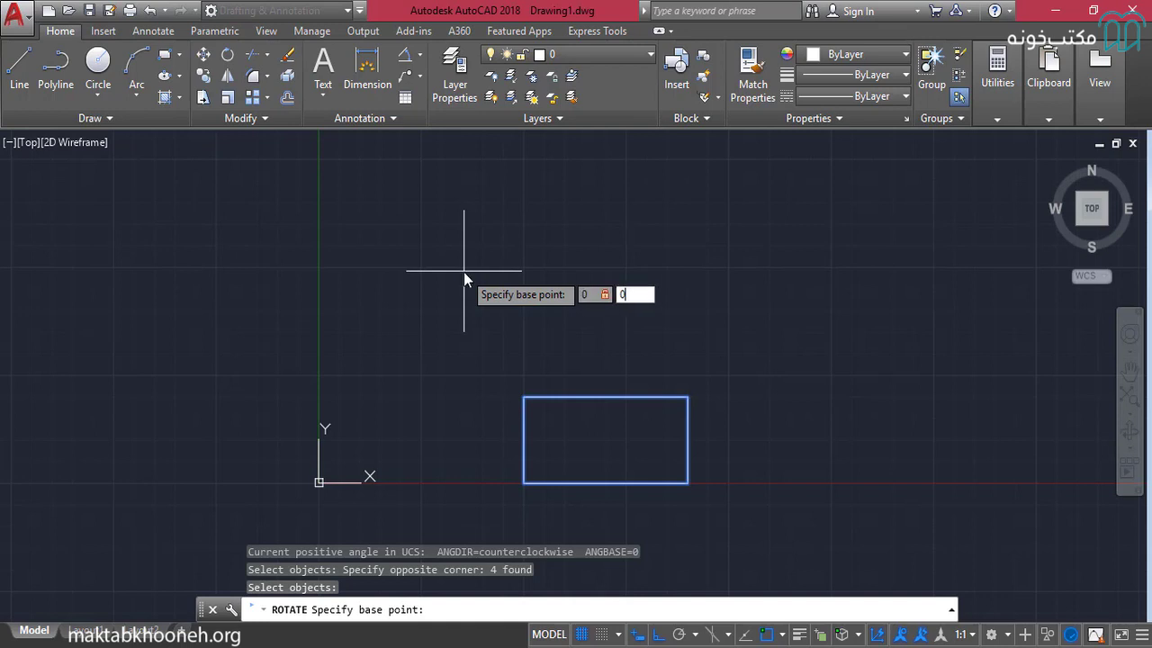
pyautogui.press('Return')
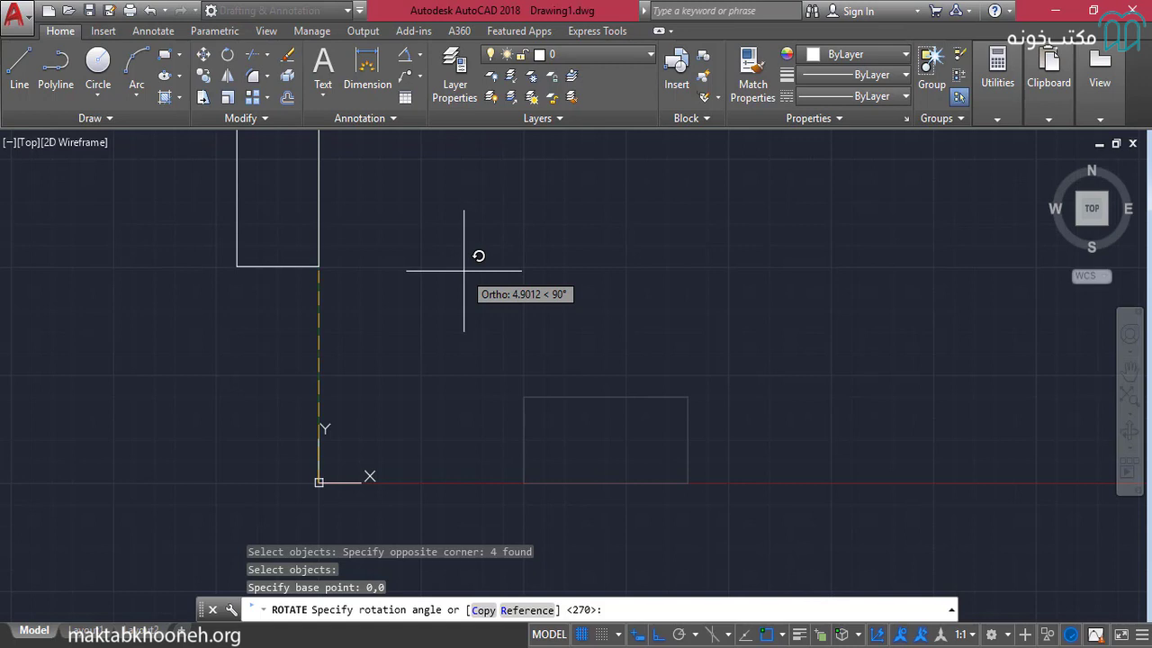
pyautogui.write('90')
pyautogui.press('Return')
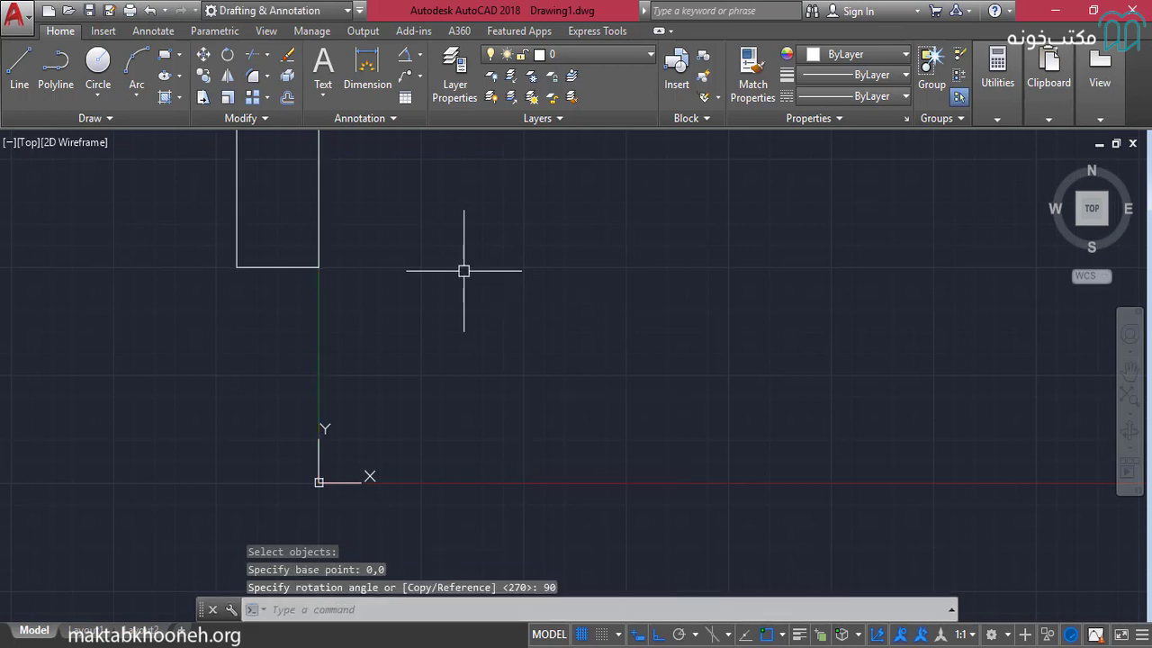
pyautogui.scroll(-2, 464, 270)
pyautogui.moveTo(462, 311)
pyautogui.mouseDown(button='middle')
pyautogui.moveTo(522, 334)
pyautogui.moveTo(473, 352)
pyautogui.moveTo(513, 388)
pyautogui.mouseUp(button='middle')
pyautogui.scroll(2, 490, 341)
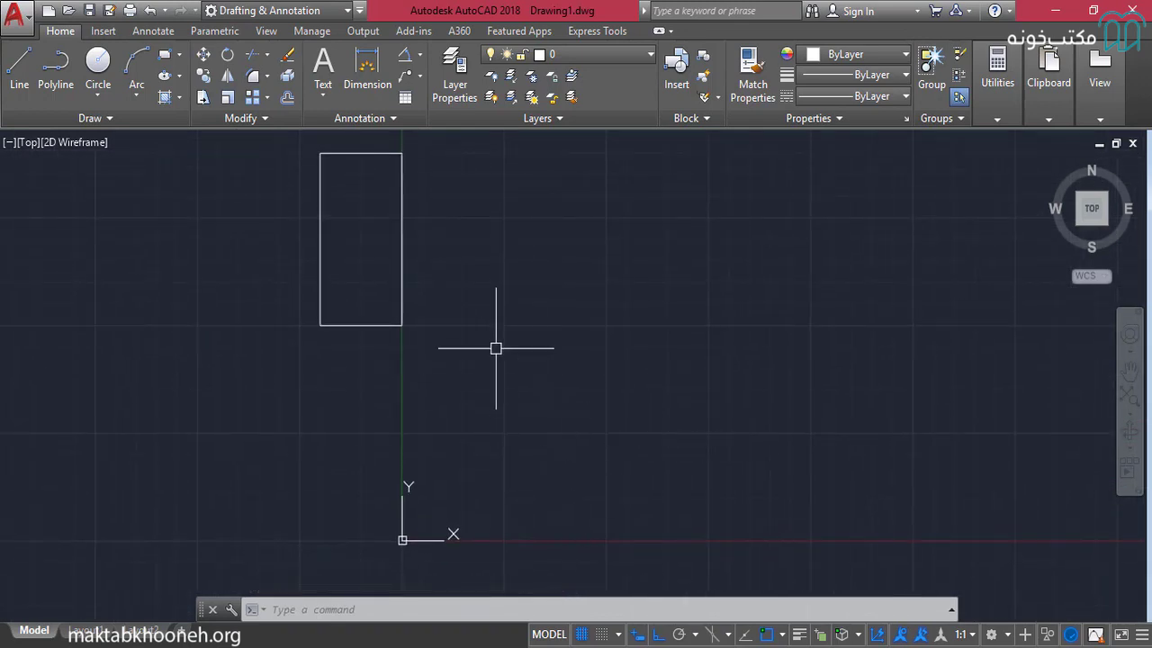
# Window-select the upright rectangle and rotate it -90 degrees about base point 0,0
pyautogui.write('ro')
pyautogui.press('Return')
pyautogui.click(487, 371)
pyautogui.click(272, 151)
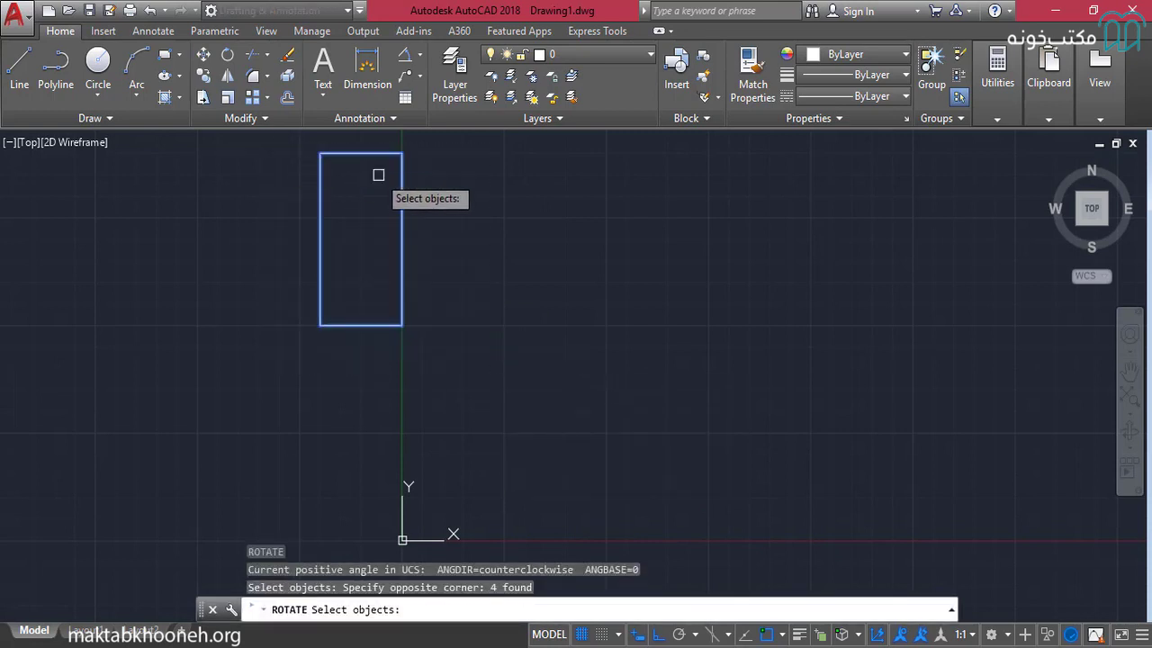
pyautogui.press('Return')
pyautogui.write('0')
pyautogui.press('Tab')
pyautogui.write('0')
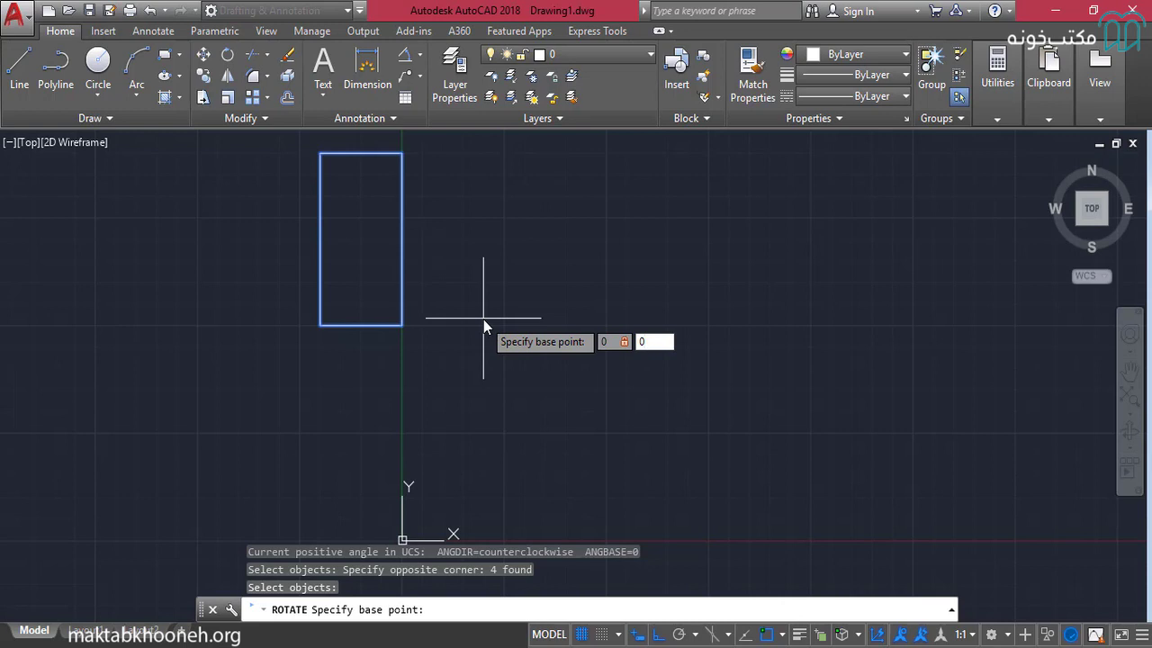
pyautogui.press('Return')
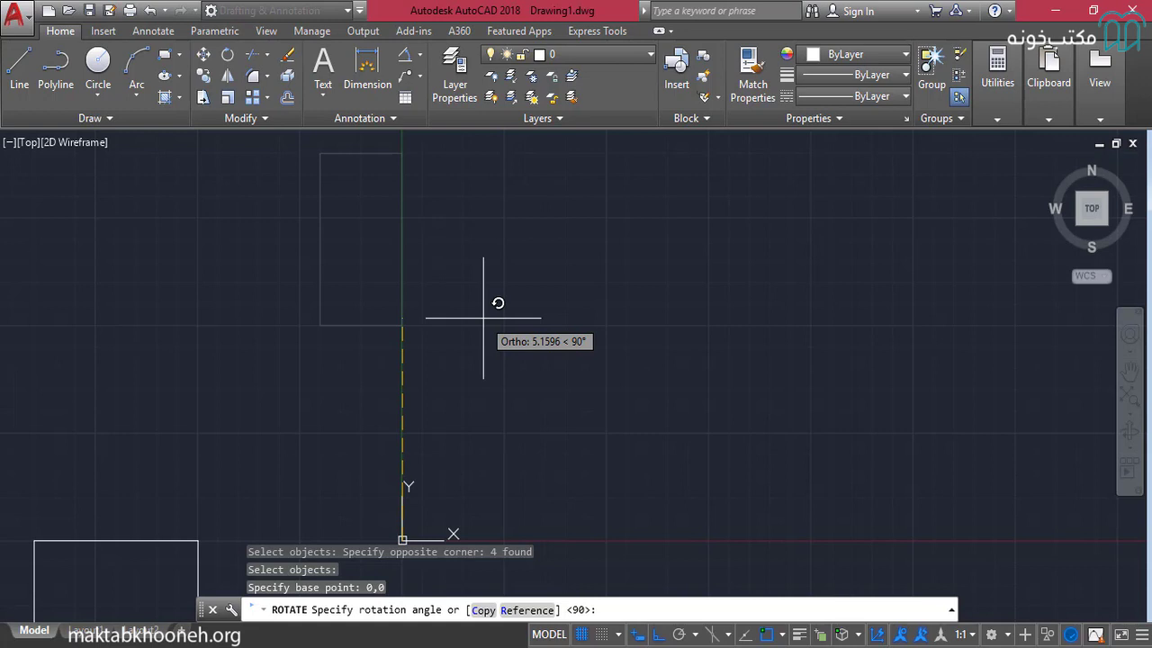
pyautogui.write('-90')
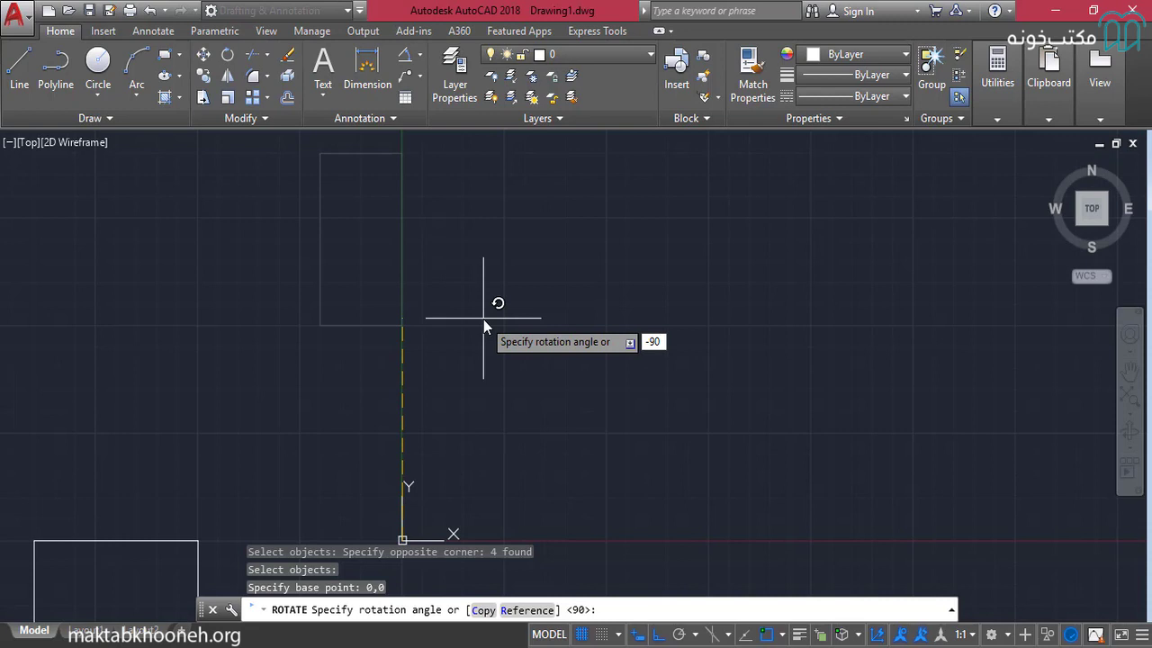
pyautogui.press('Return')
pyautogui.moveTo(614, 462); pyautogui.dragTo(582, 412, button='middle')
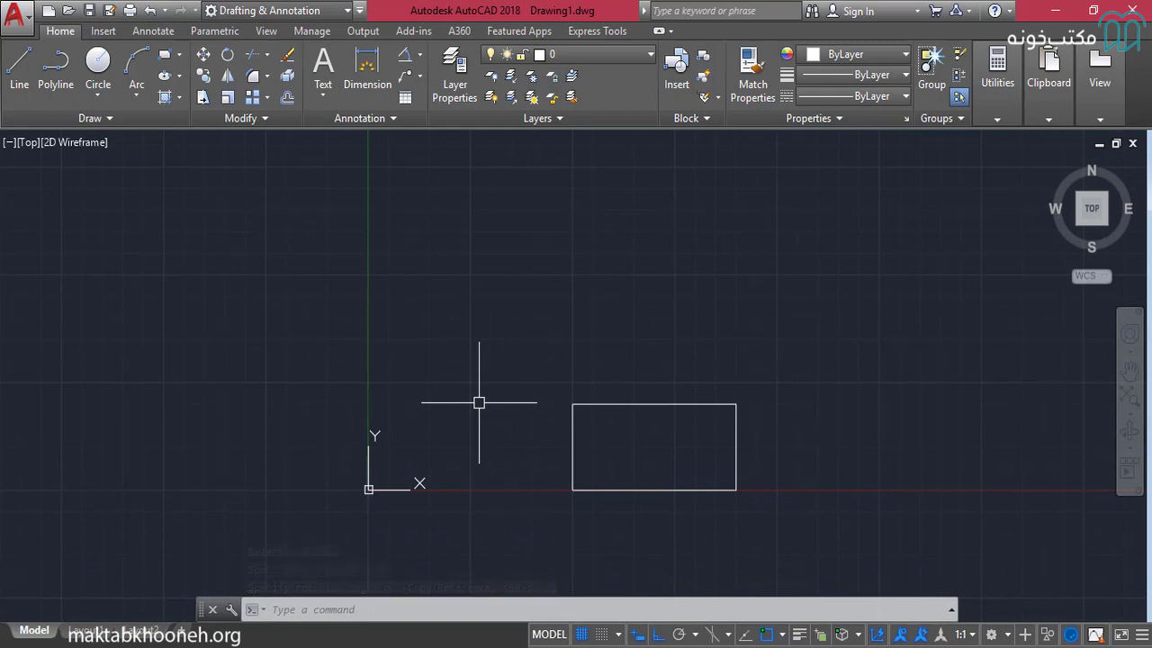
pyautogui.write('ro')
pyautogui.press('Return')
pyautogui.click(800, 365)
pyautogui.click(504, 508)
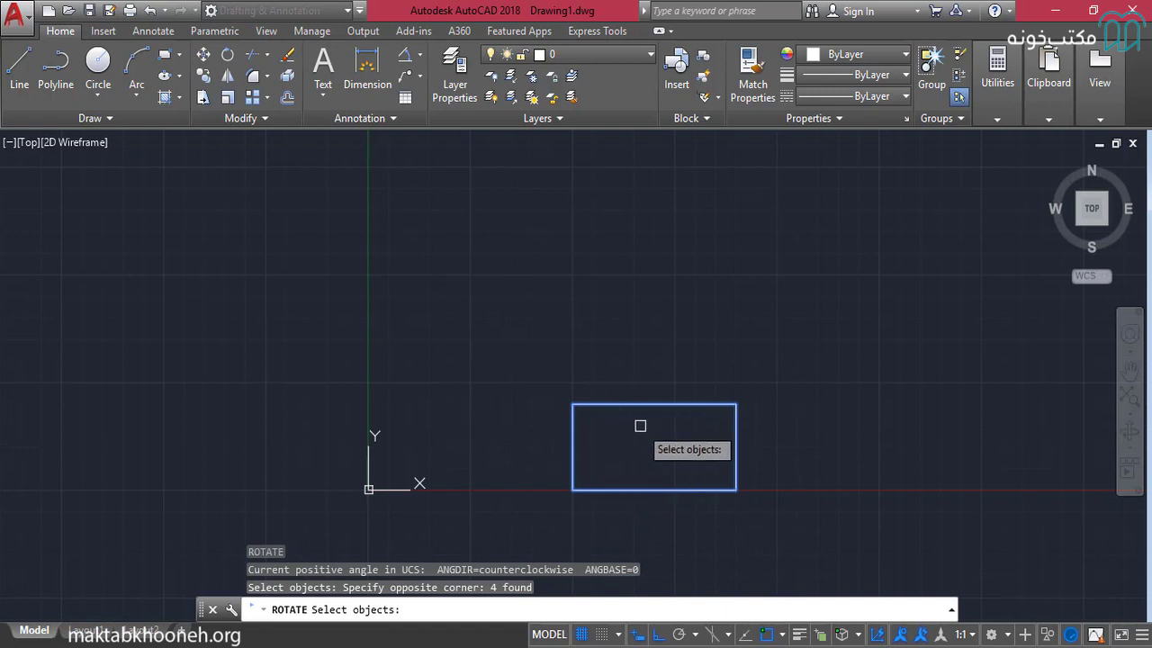
pyautogui.scroll(2, 640, 426)
pyautogui.scroll(1, 630, 453)
pyautogui.press('Return')
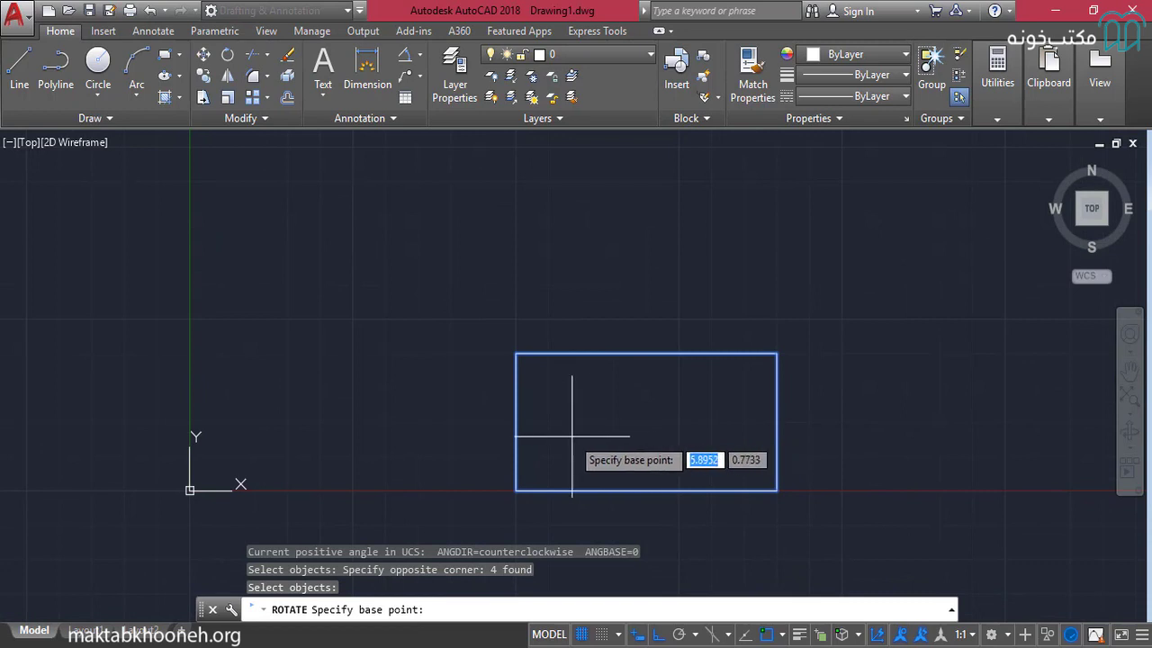
pyautogui.moveTo(560, 441); pyautogui.dragTo(576, 367, button='middle')
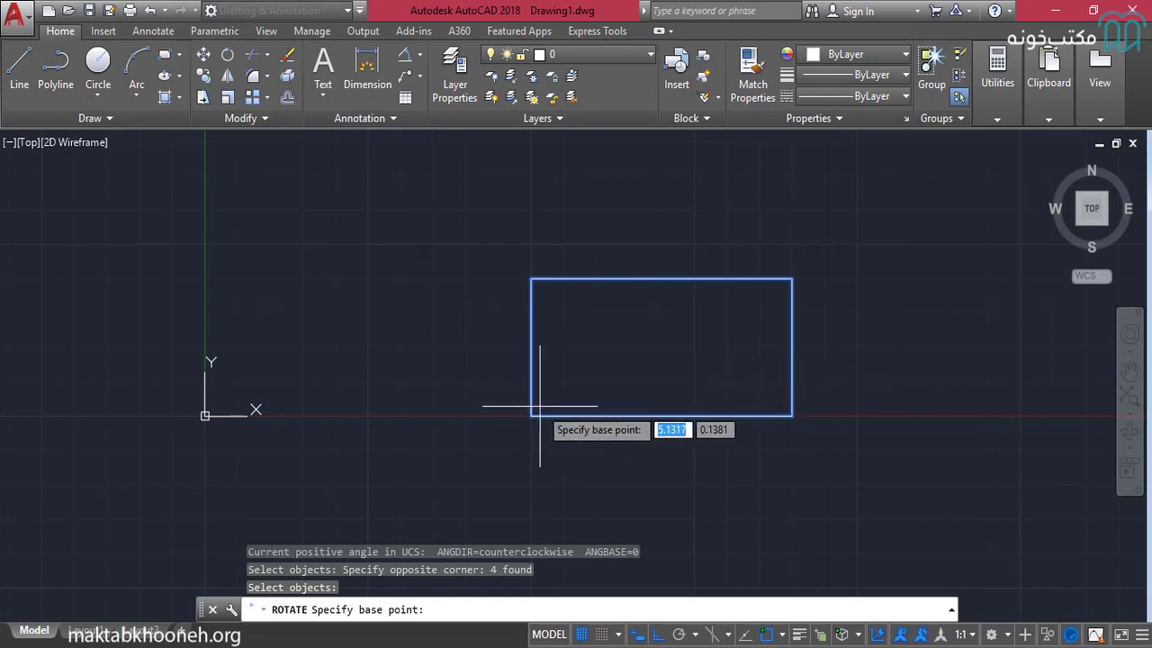
# Copy-rotate the rectangle 180 degrees about its lower-left corner
pyautogui.click(531, 415)
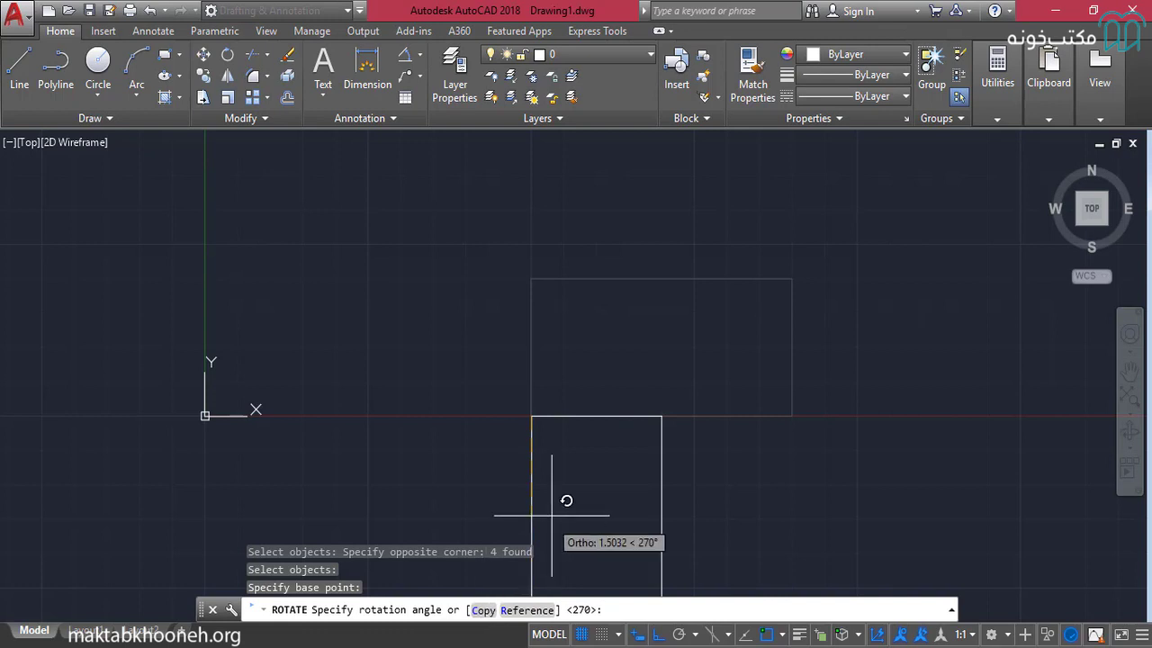
pyautogui.write('c')
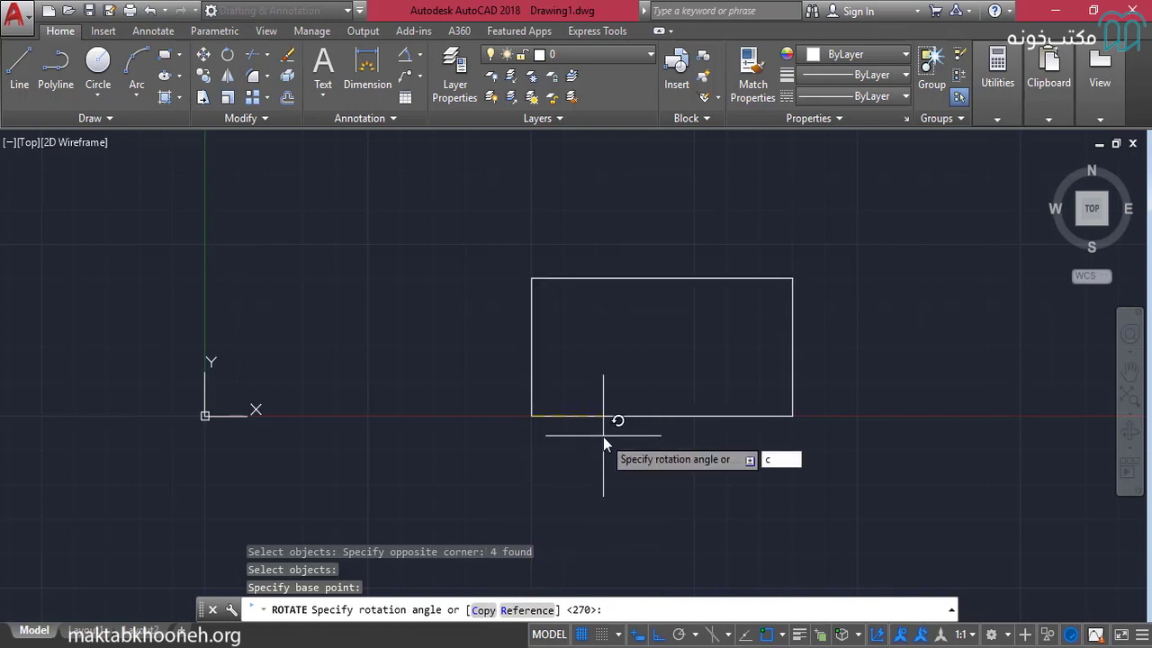
pyautogui.press('Return')
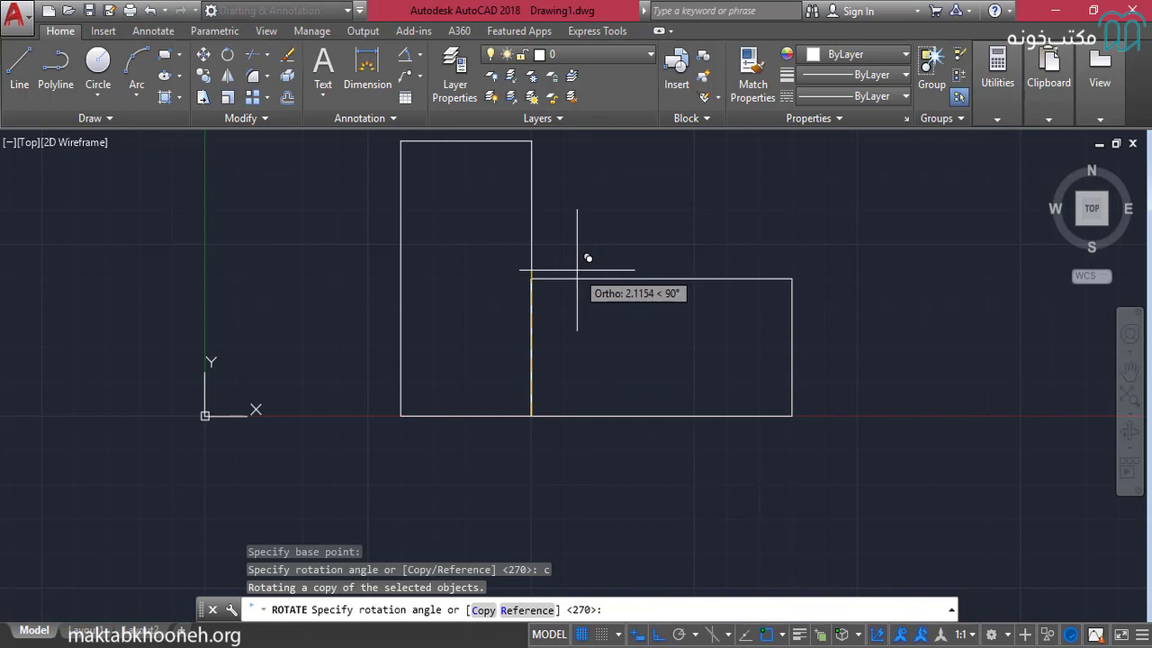
pyautogui.write('180')
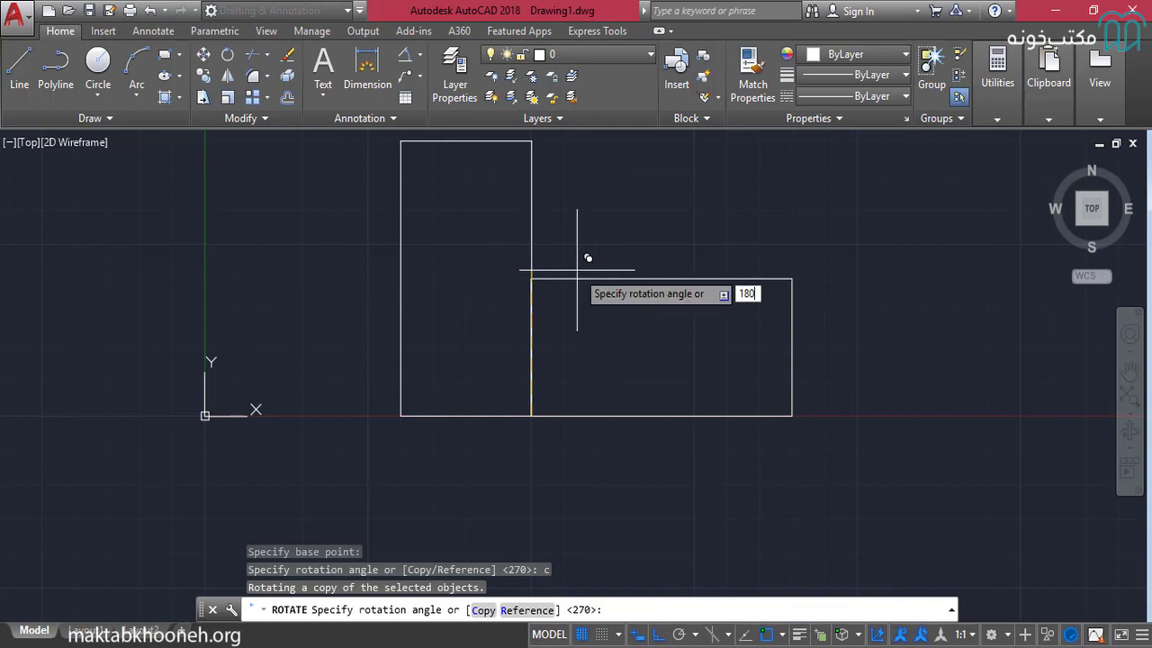
pyautogui.press('Return')
pyautogui.moveTo(559, 397)
pyautogui.mouseDown(button='middle')
pyautogui.moveTo(613, 306)
pyautogui.moveTo(565, 336)
pyautogui.mouseUp(button='middle')
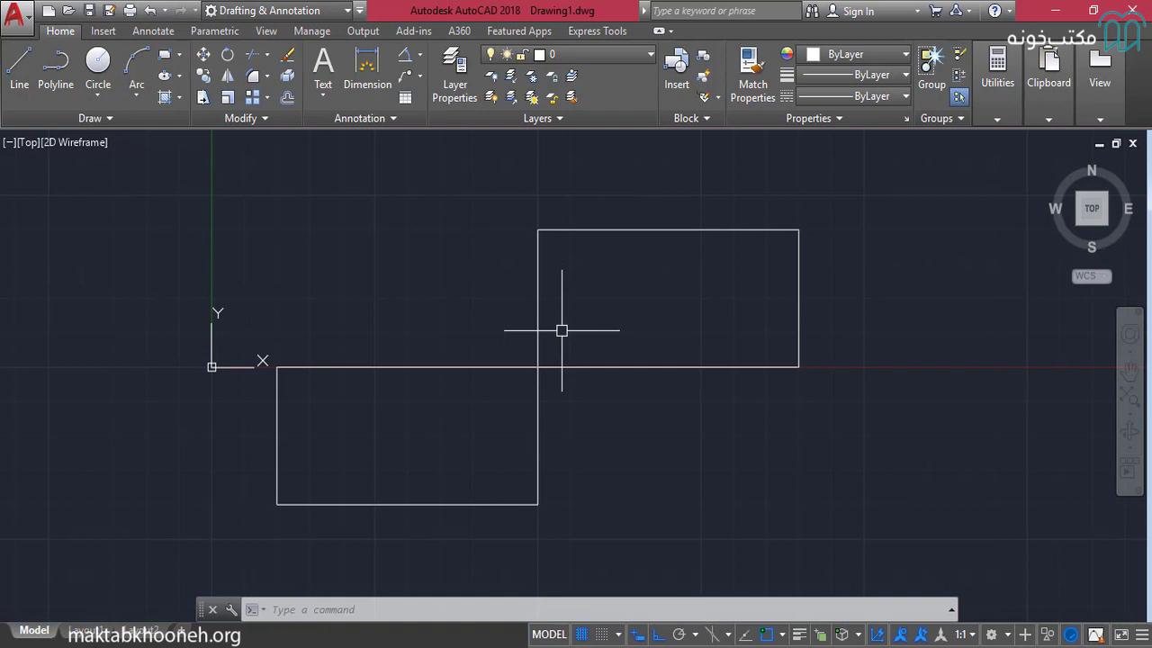
# Undo the view pan and the 180° rotated copy of the rectangle
pyautogui.write('u')
pyautogui.press('Return')
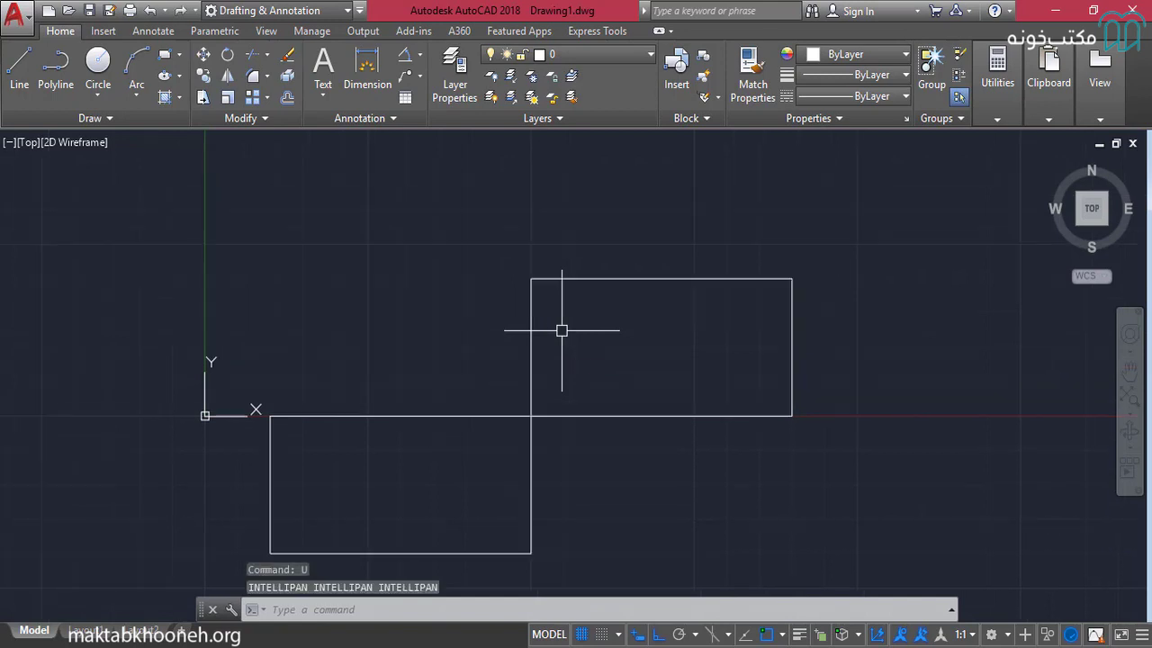
pyautogui.press('Return')
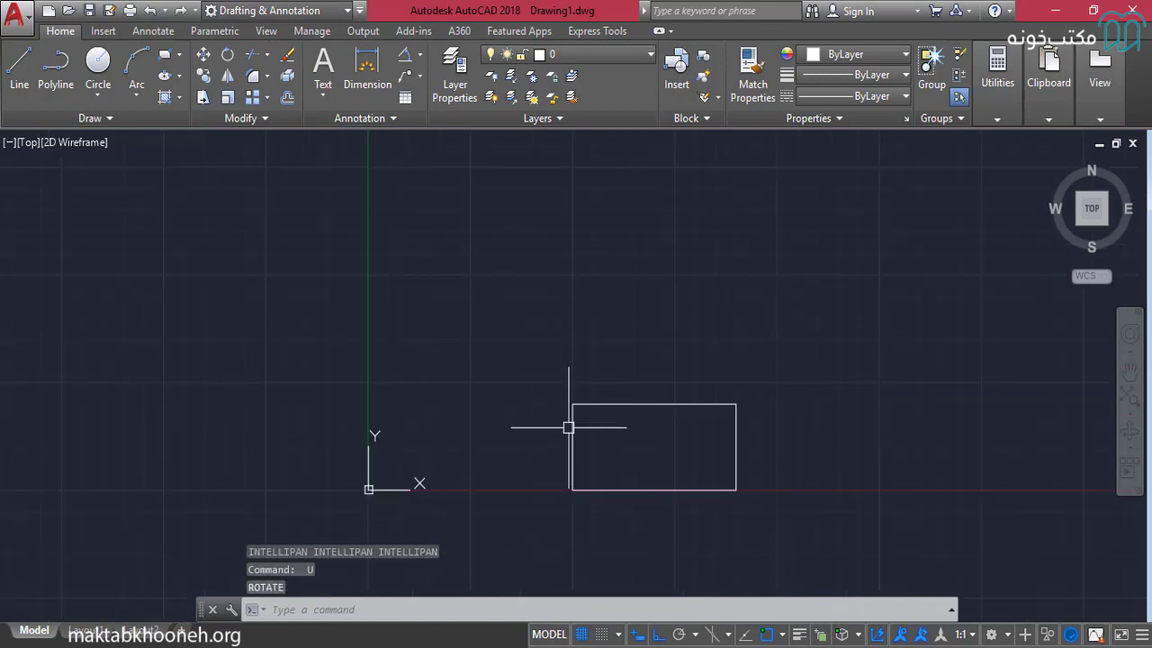
pyautogui.moveTo(579, 456); pyautogui.dragTo(579, 406, button='middle')
pyautogui.scroll(2, 574, 409)
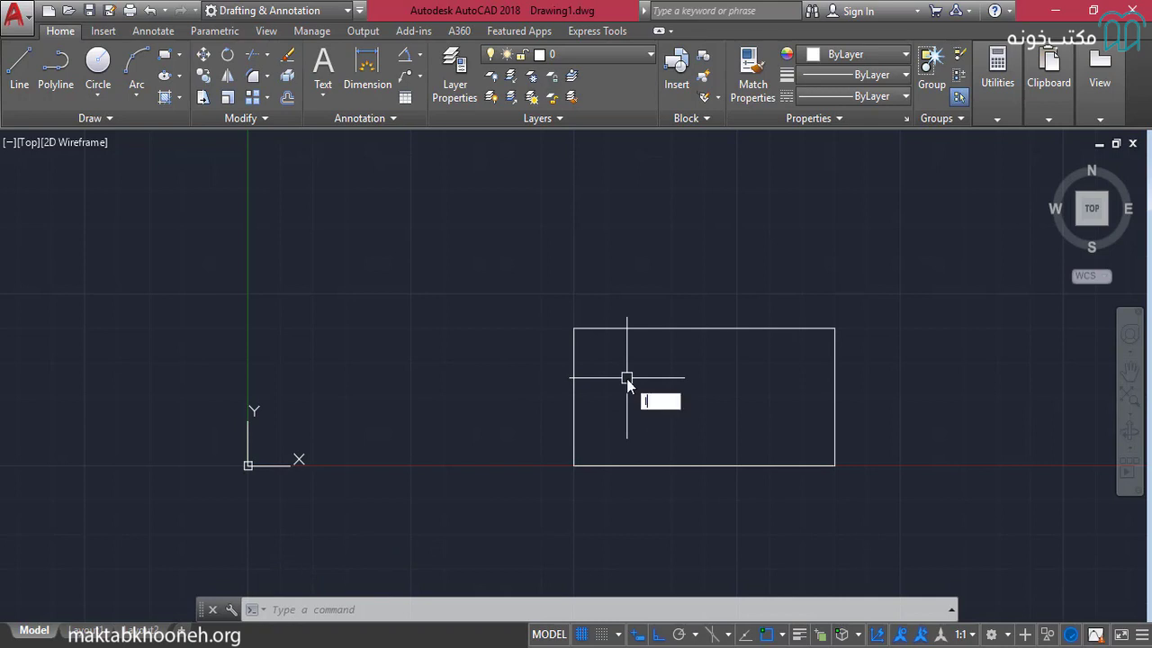
# Draw a 3-unit line left from the rectangle's corner, then a 3-unit line at 60°
pyautogui.press('Return')
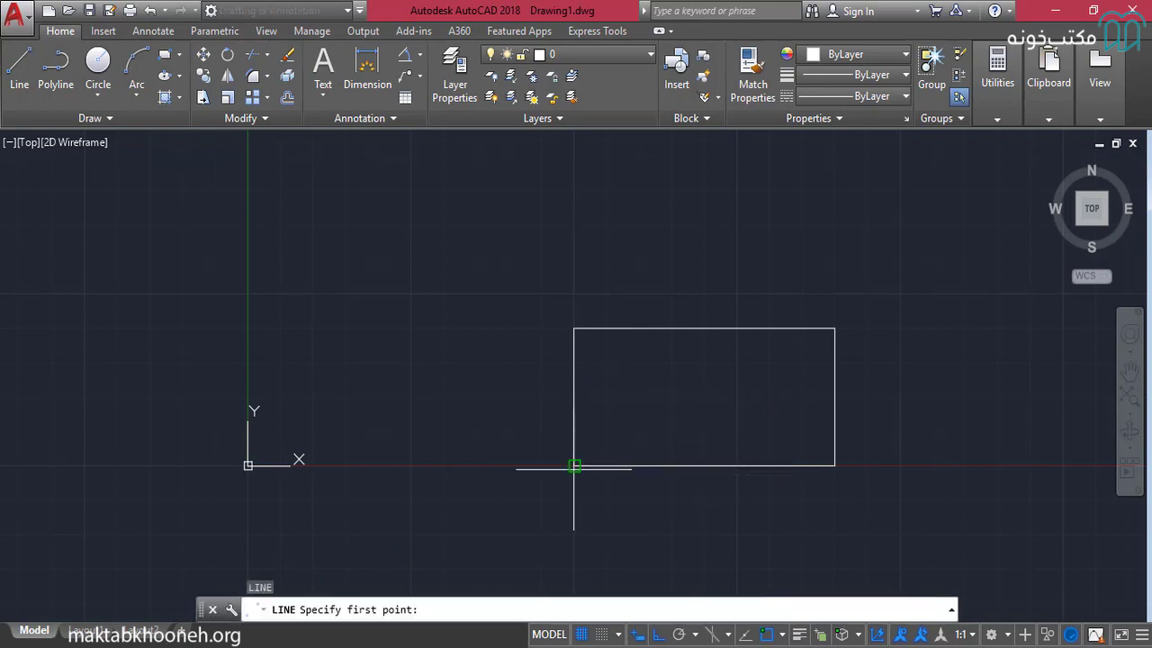
pyautogui.click(574, 467)
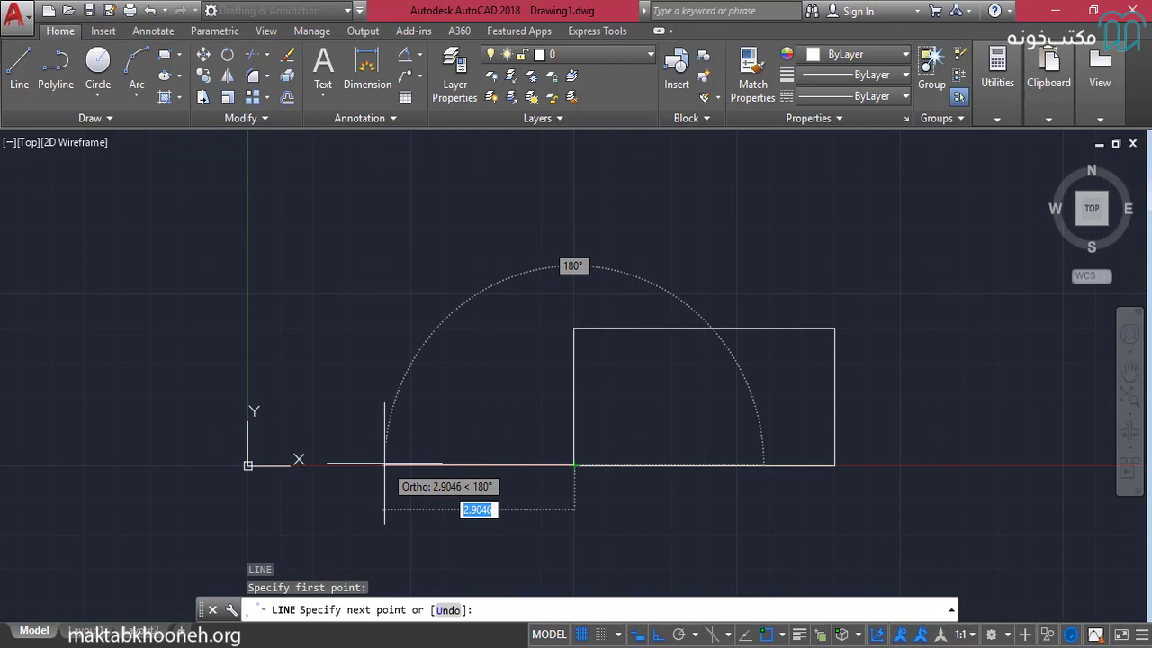
pyautogui.write('3')
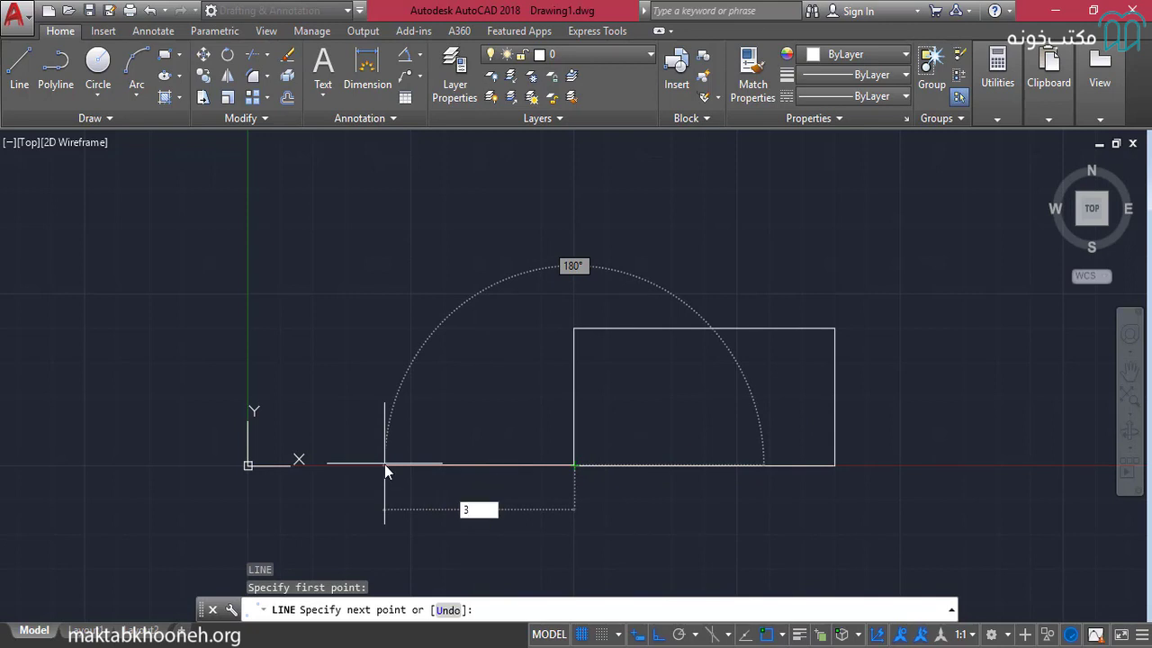
pyautogui.press('Return')
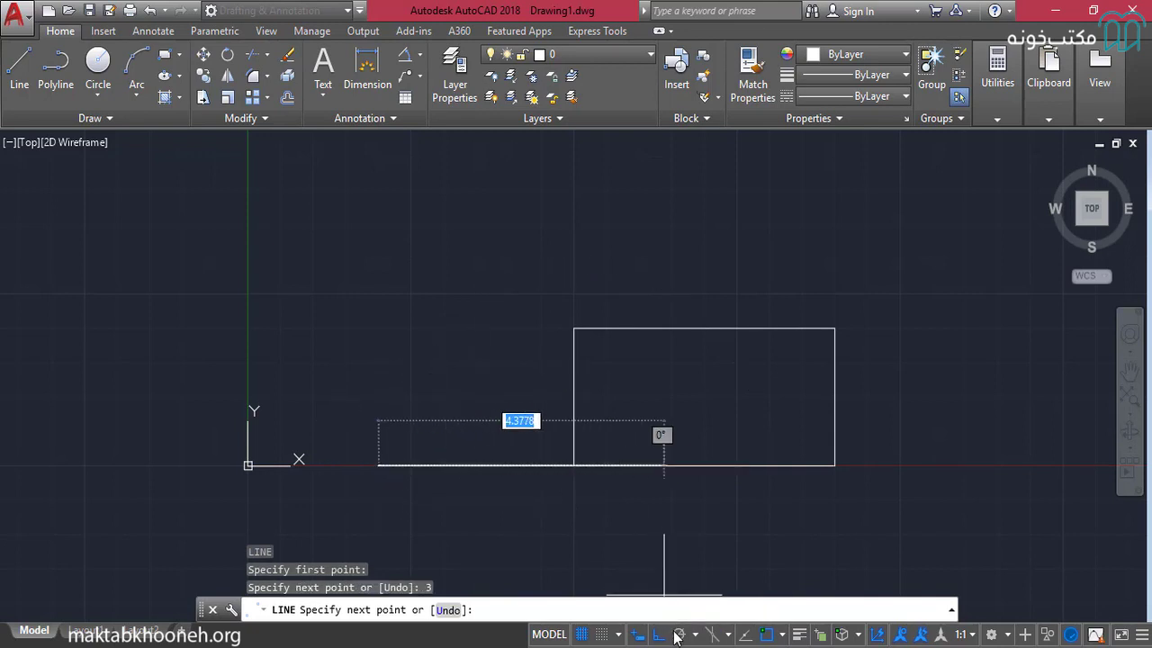
pyautogui.click(678, 635)
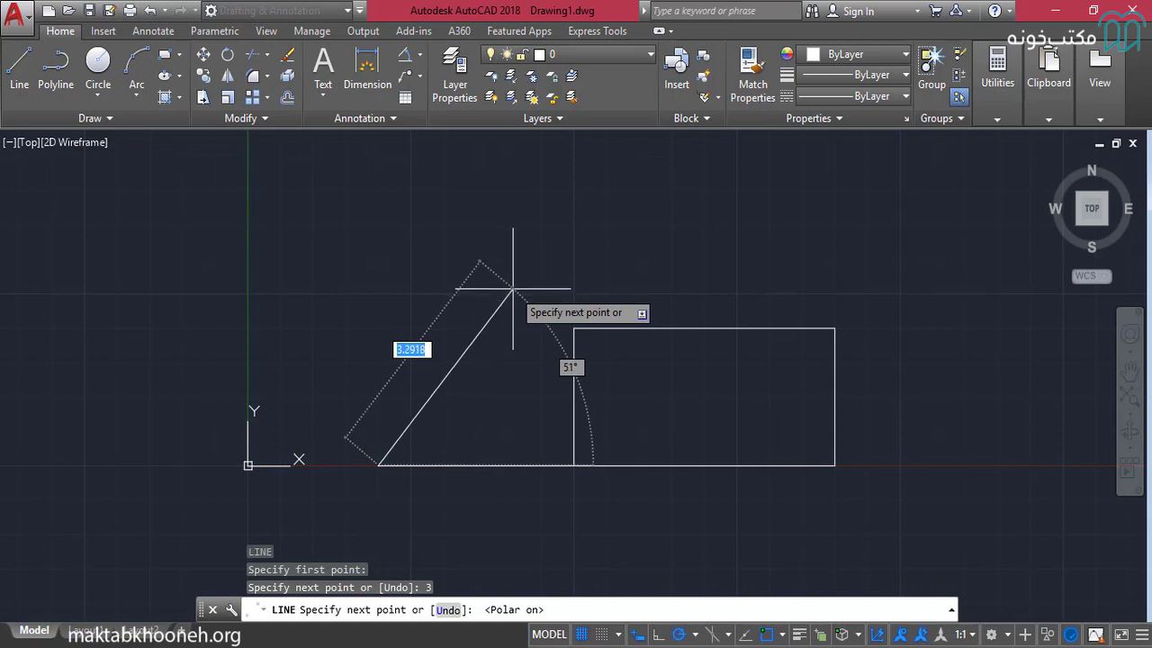
pyautogui.press('Return')
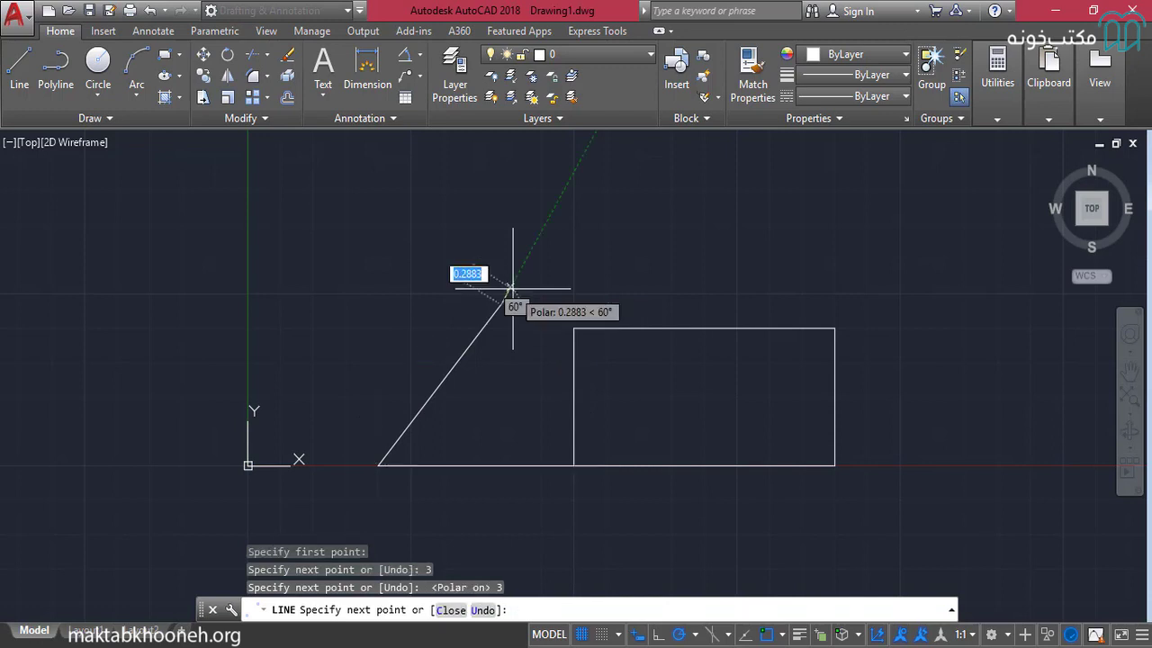
pyautogui.press('Escape')
pyautogui.moveTo(610, 265); pyautogui.dragTo(573, 268, button='middle')
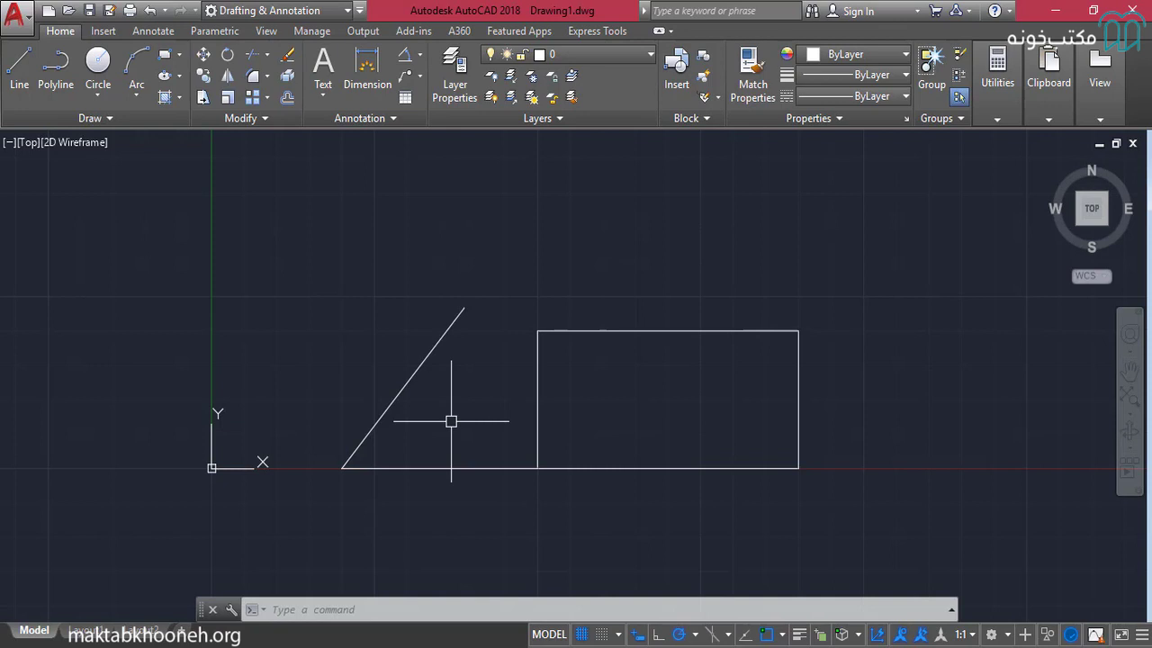
# Start Rotate and select the rectangle plus the two new lines
pyautogui.write('ro')
pyautogui.press('Return')
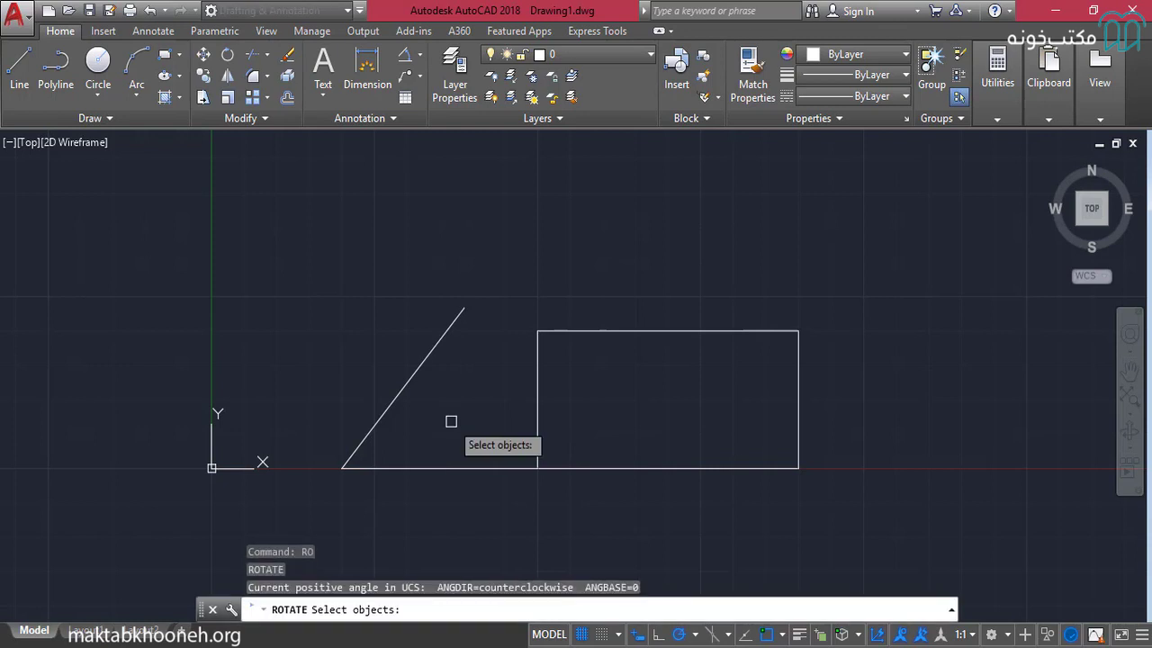
pyautogui.click(922, 479)
pyautogui.click(678, 257)
pyautogui.click(623, 396)
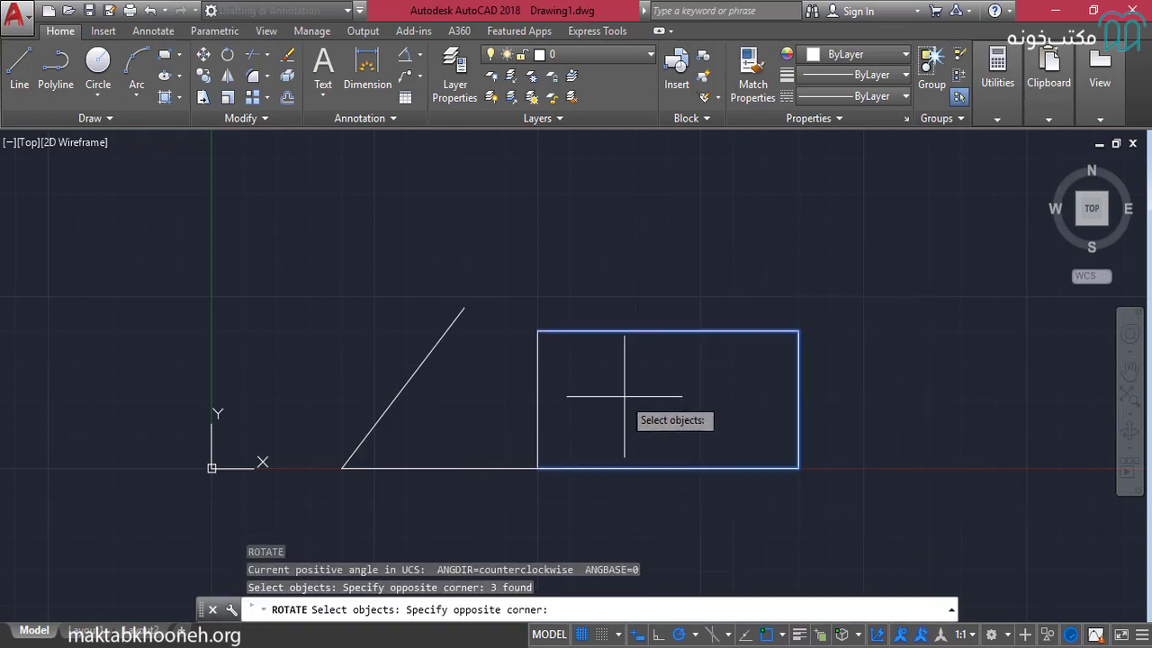
pyautogui.click(533, 263)
pyautogui.press('Return')
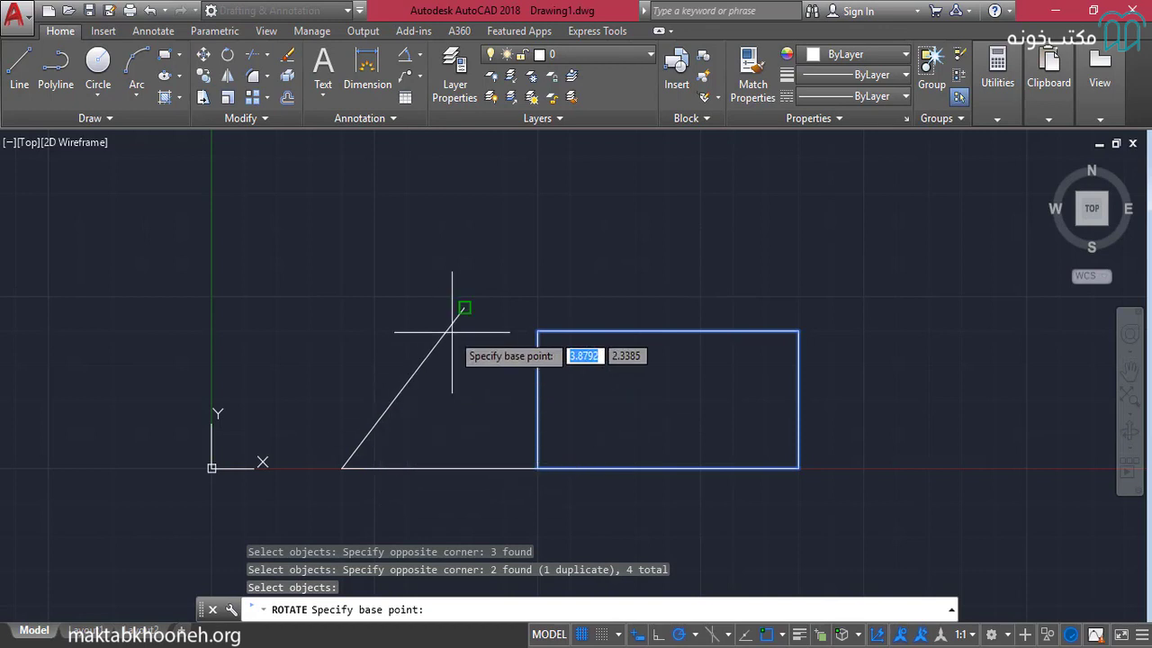
# Pivot on the triangle's left corner and pick the base line as reference angle
pyautogui.click(342, 468)
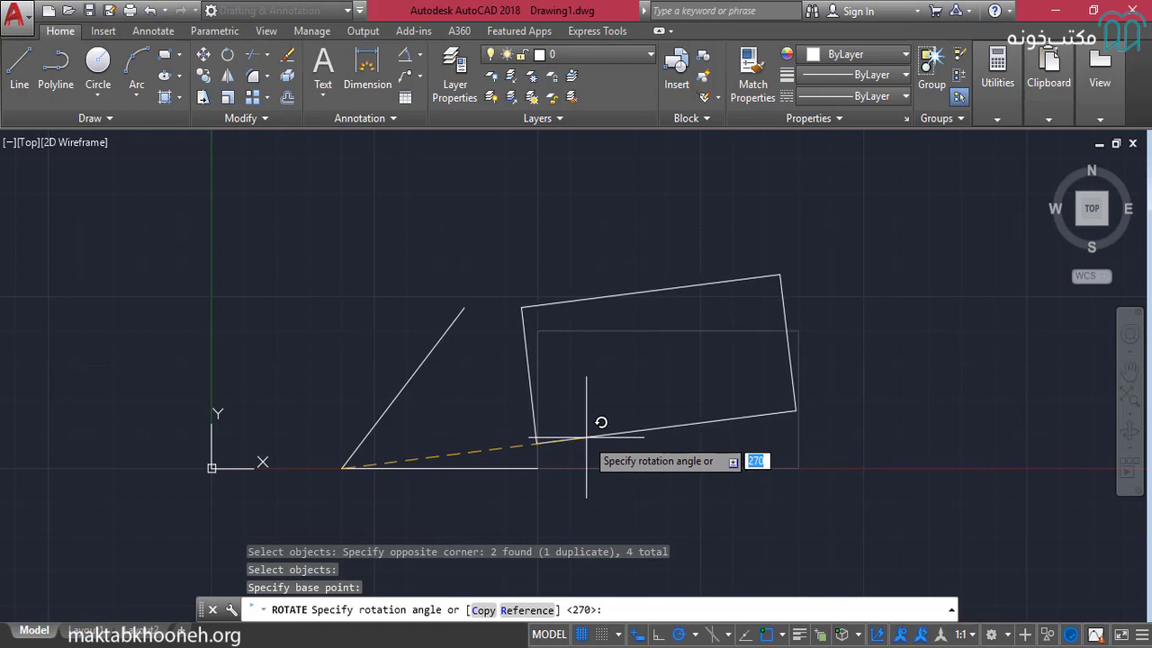
pyautogui.write('r')
pyautogui.press('Return')
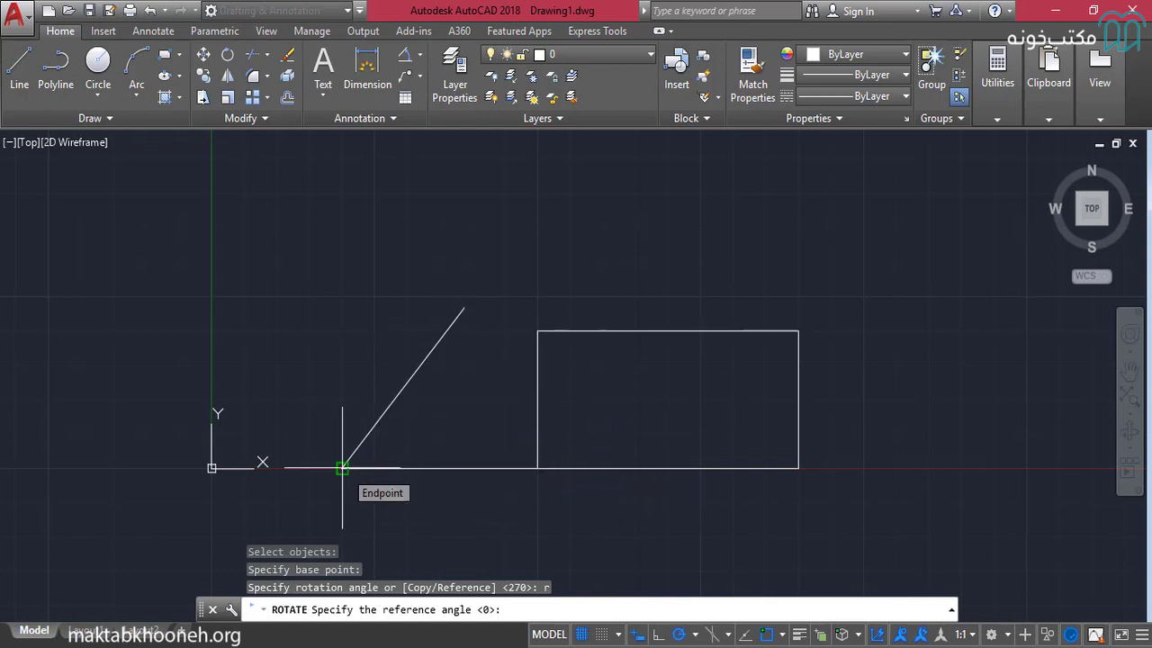
pyautogui.click(342, 468)
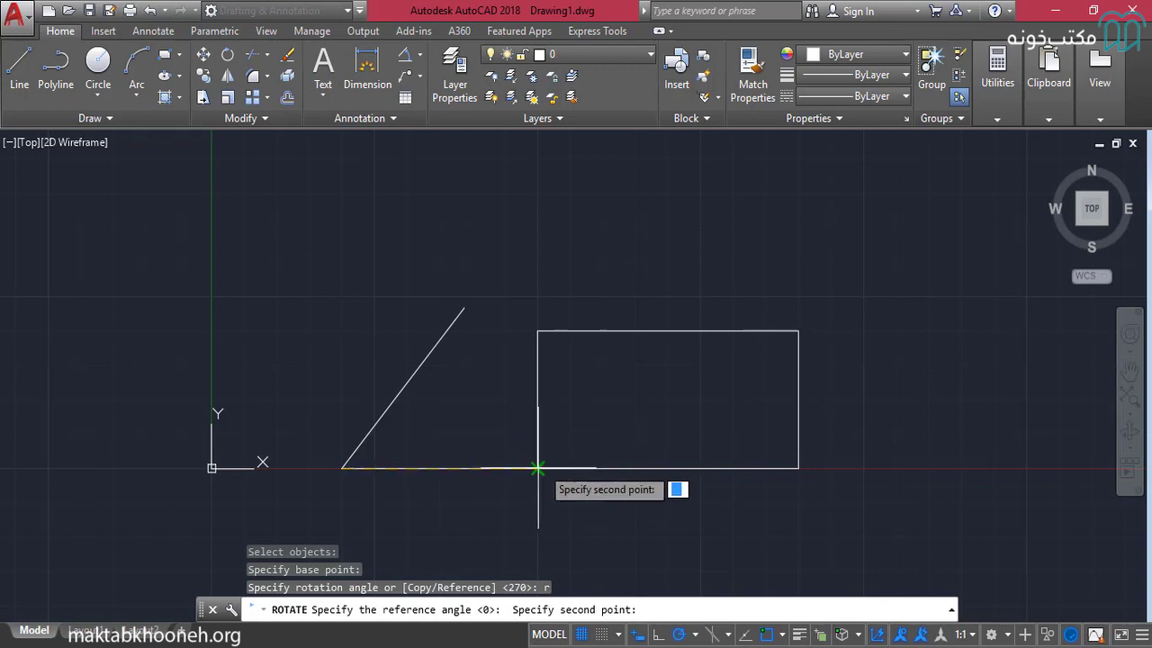
pyautogui.click(537, 468)
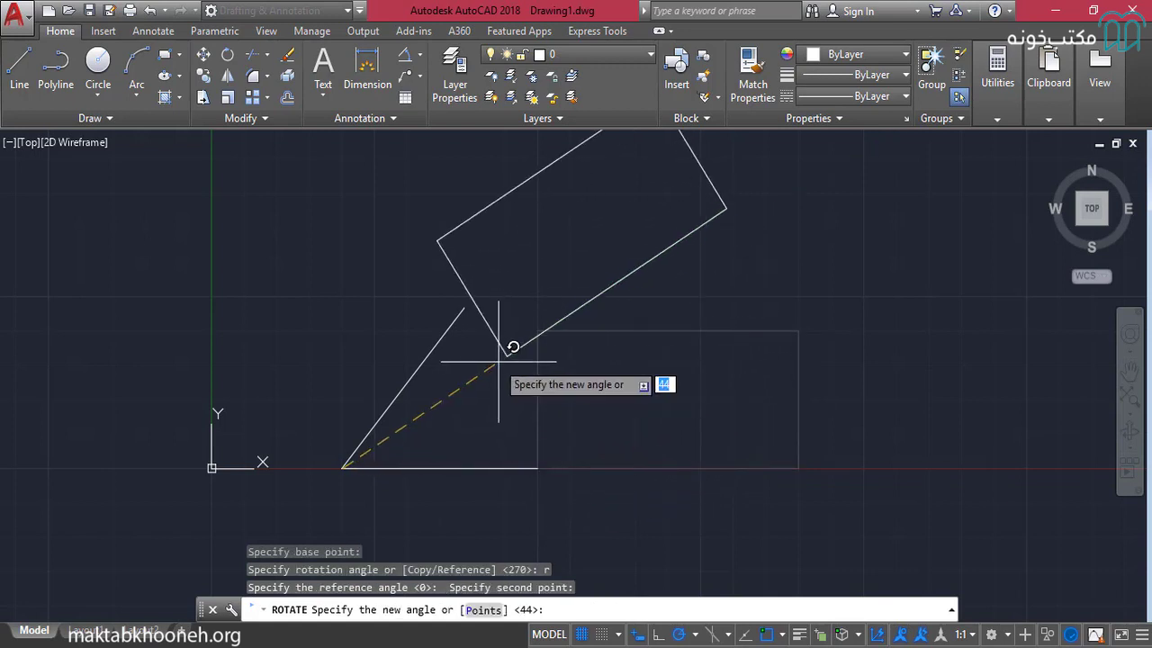
# Complete the reference rotation, aligning the rectangle with the 60° line's top
pyautogui.click(464, 307)
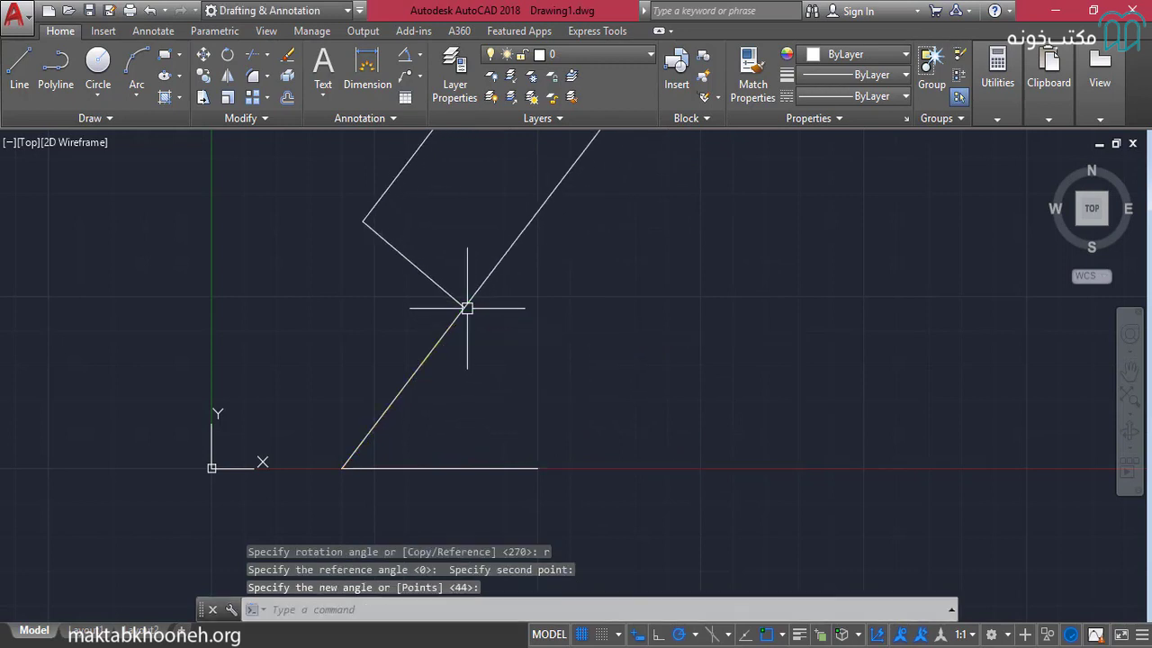
pyautogui.scroll(1, 512, 327)
pyautogui.scroll(-3, 477, 391)
pyautogui.scroll(2, 476, 383)
pyautogui.scroll(-2, 477, 378)
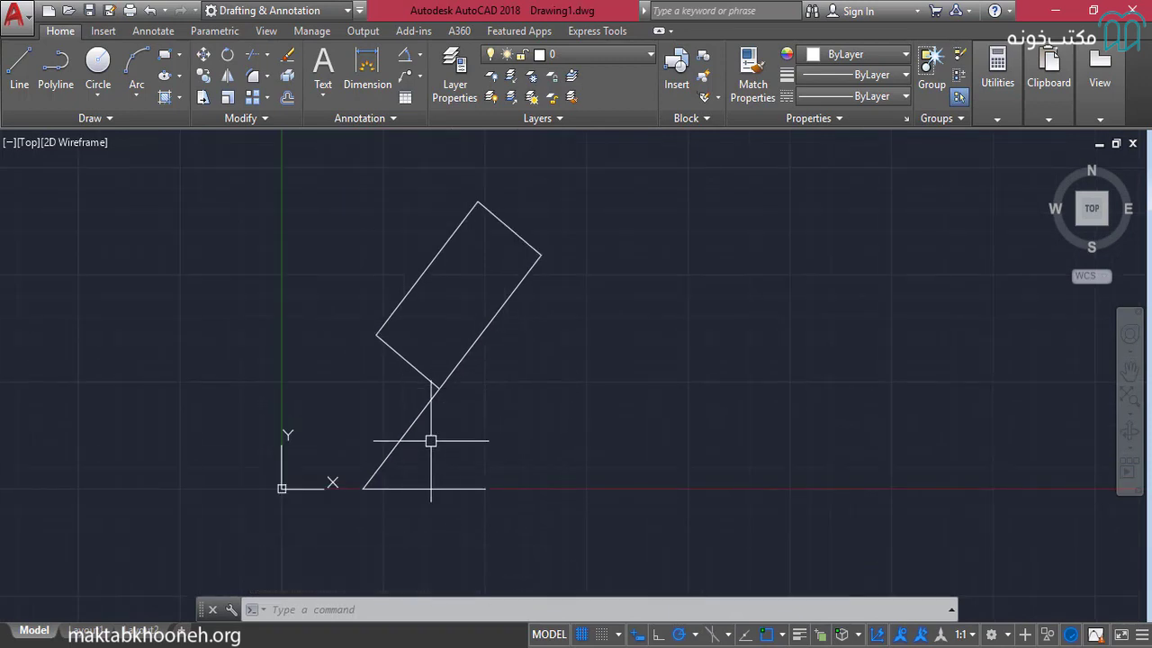
pyautogui.moveTo(451, 439); pyautogui.dragTo(445, 454, button='middle')
pyautogui.scroll(1, 434, 419)
pyautogui.scroll(2, 424, 352)
pyautogui.scroll(2, 444, 441)
pyautogui.scroll(-1, 445, 441)
pyautogui.scroll(-1, 442, 404)
pyautogui.scroll(-1, 448, 388)
pyautogui.scroll(-2, 450, 368)
pyautogui.scroll(-1, 448, 351)
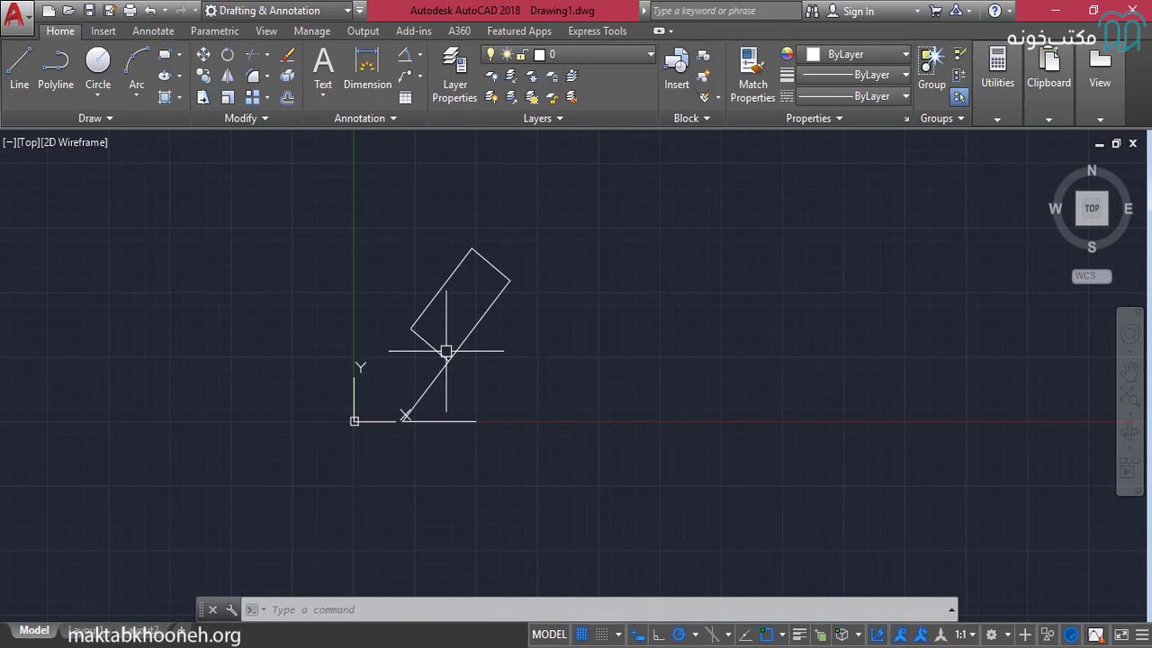
# Erase the rectangle and triangle with a window selection
pyautogui.press('Return')
pyautogui.click(598, 200)
pyautogui.click(374, 459)
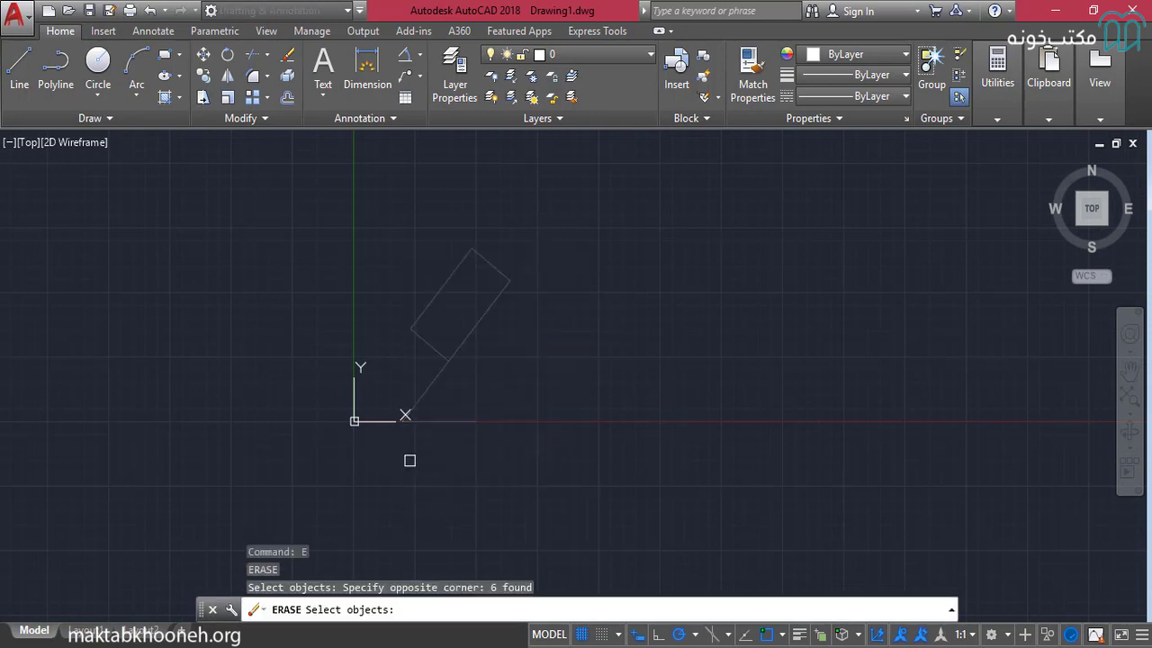
pyautogui.press('Return')
pyautogui.moveTo(413, 420); pyautogui.dragTo(420, 426, button='middle')
pyautogui.scroll(1, 429, 432)
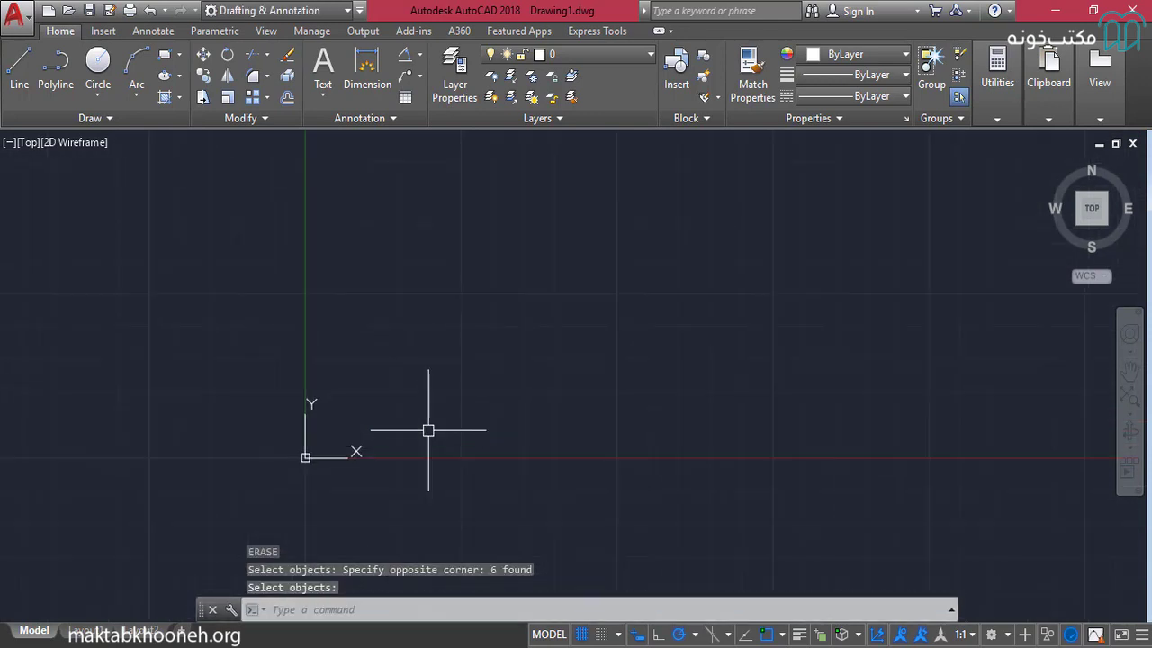
pyautogui.moveTo(494, 357); pyautogui.dragTo(385, 429, button='middle')
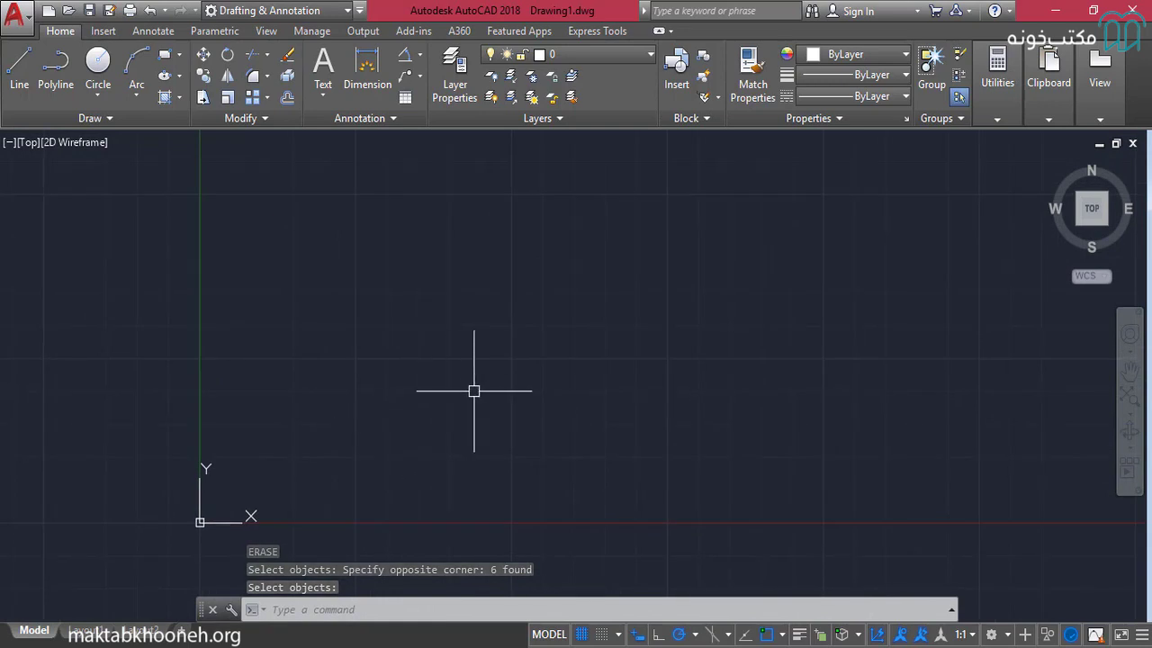
# Draw a closed right triangle with a 5-unit horizontal base and 5-unit vertical leg
pyautogui.press('l')
pyautogui.press('Return')
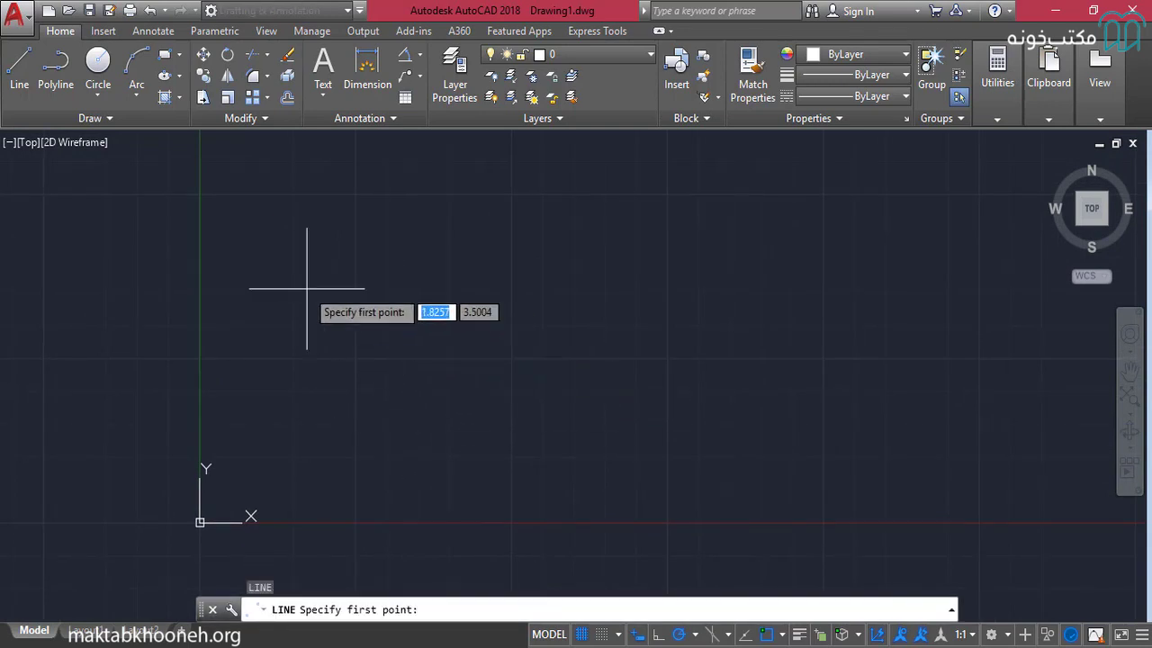
pyautogui.click(439, 369)
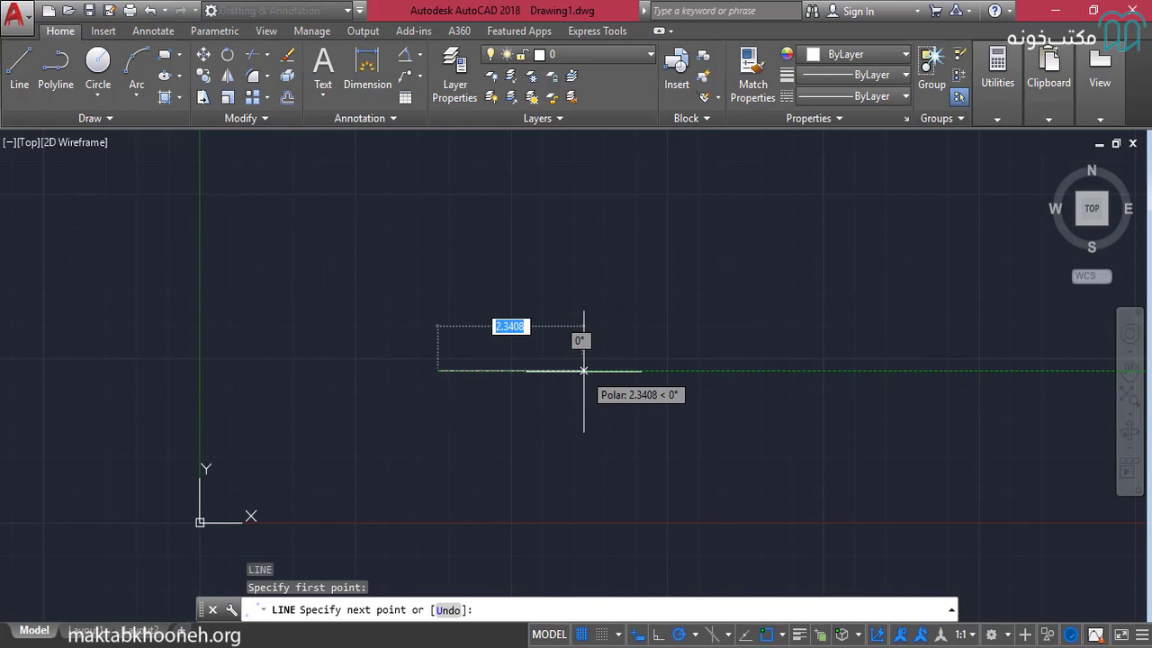
pyautogui.write('5')
pyautogui.press('Return')
pyautogui.scroll(-2, 635, 264)
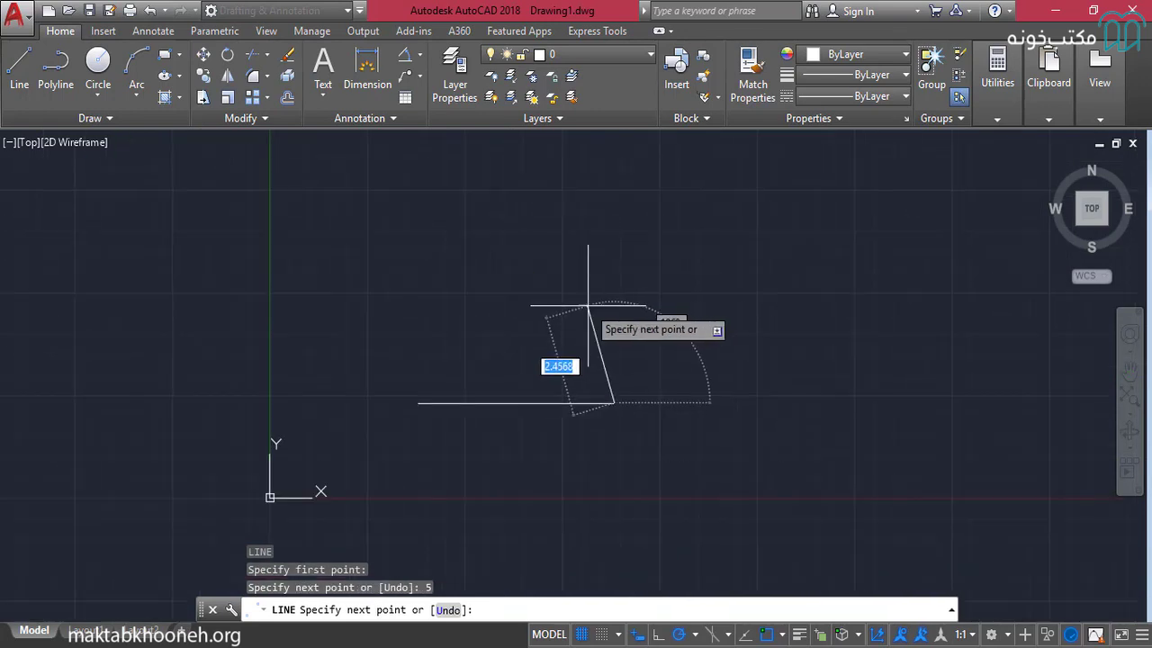
pyautogui.write('5')
pyautogui.press('Return')
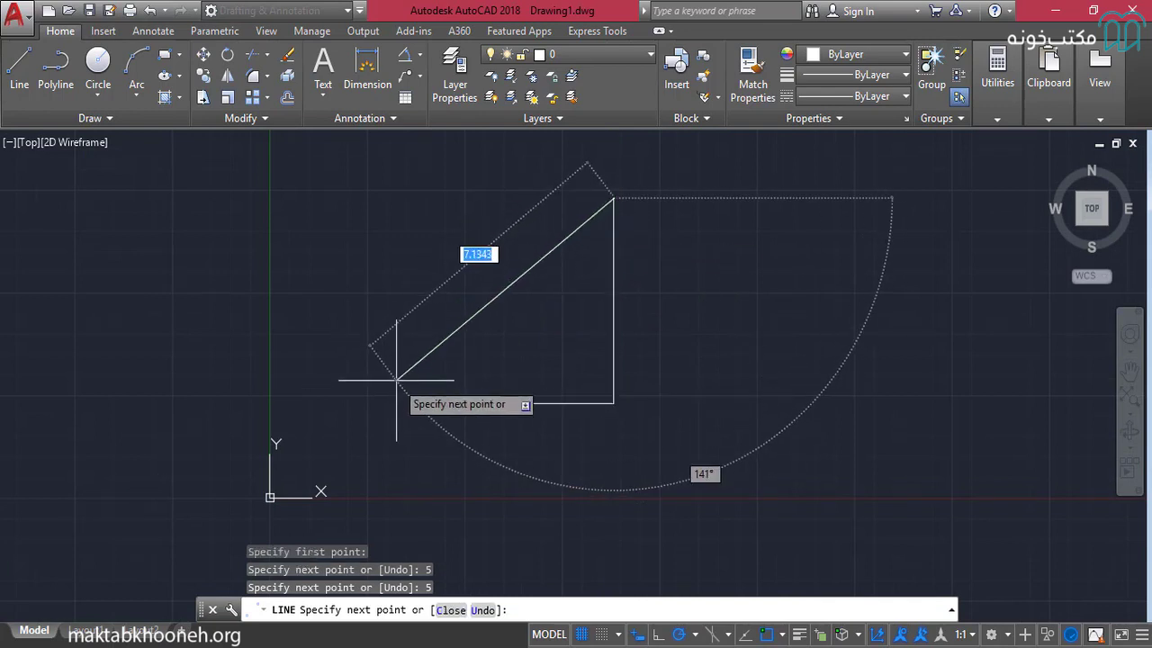
pyautogui.write('c')
pyautogui.press('Return')
pyautogui.moveTo(427, 324); pyautogui.dragTo(407, 350, button='middle')
# Start Rotate and begin a selection window around the triangle
pyautogui.write('o')
pyautogui.press('Return')
pyautogui.click(664, 455)
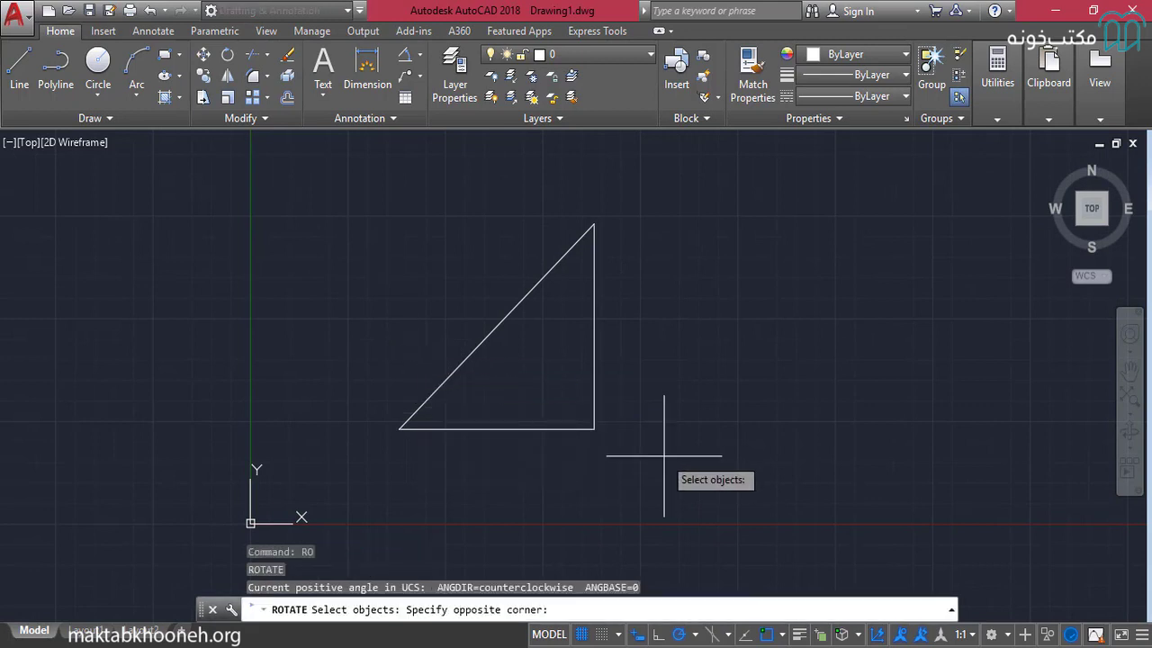
# Select the triangle's three lines and copy-rotate them 45° about the lower-left corner
pyautogui.click(459, 270)
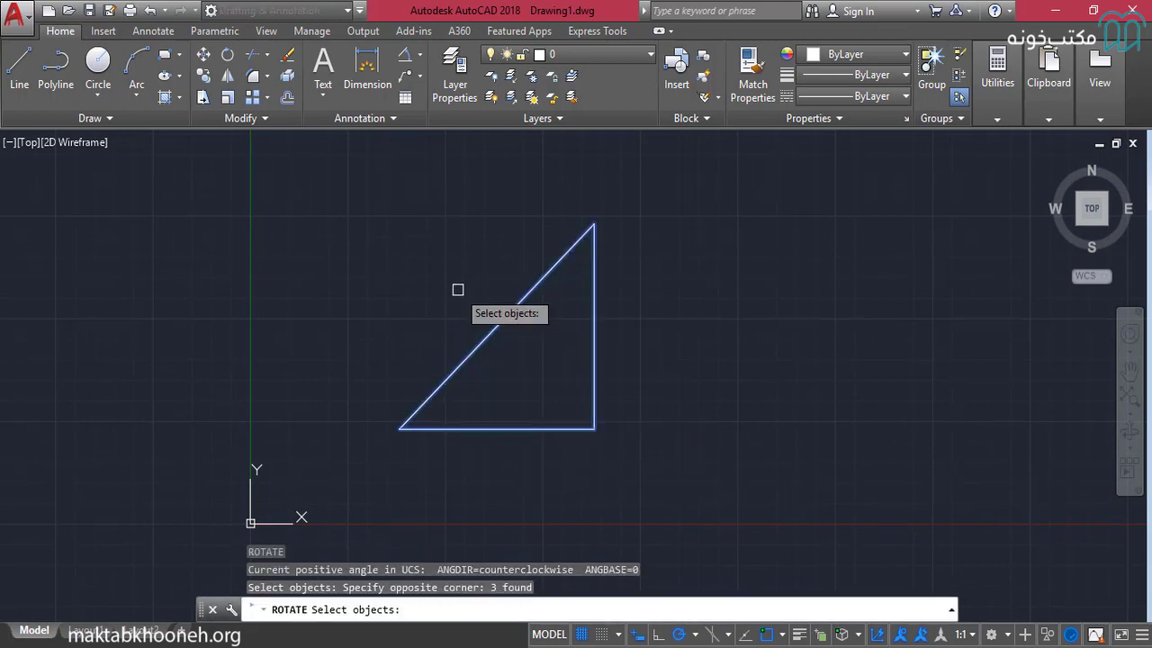
pyautogui.press('Return')
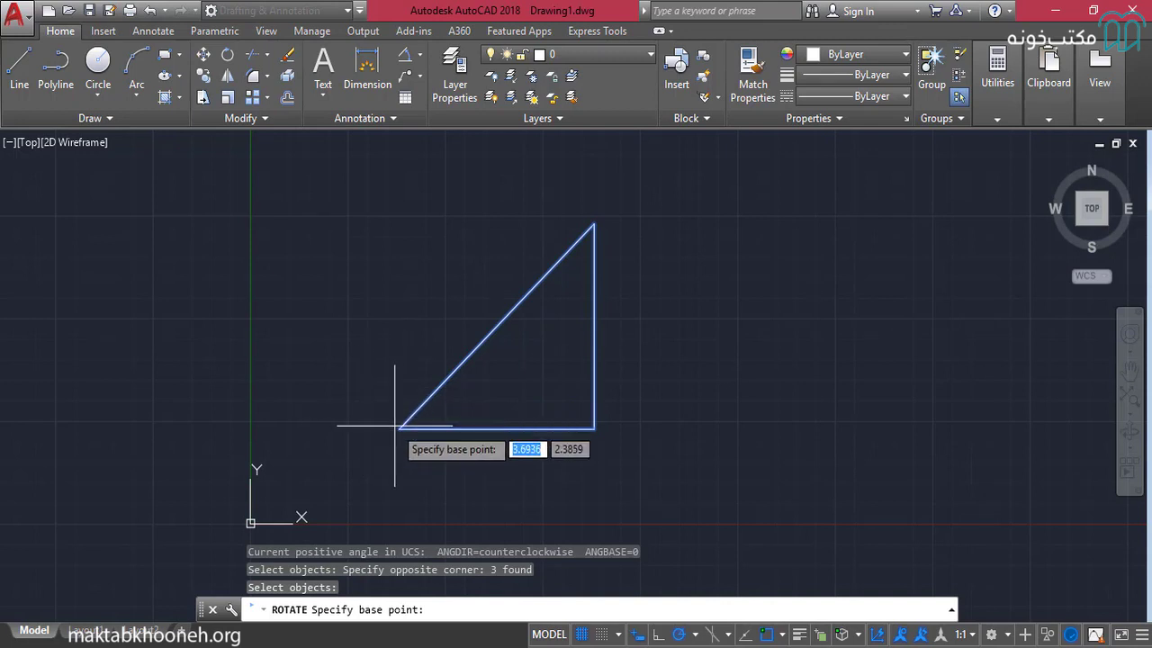
pyautogui.click(400, 428)
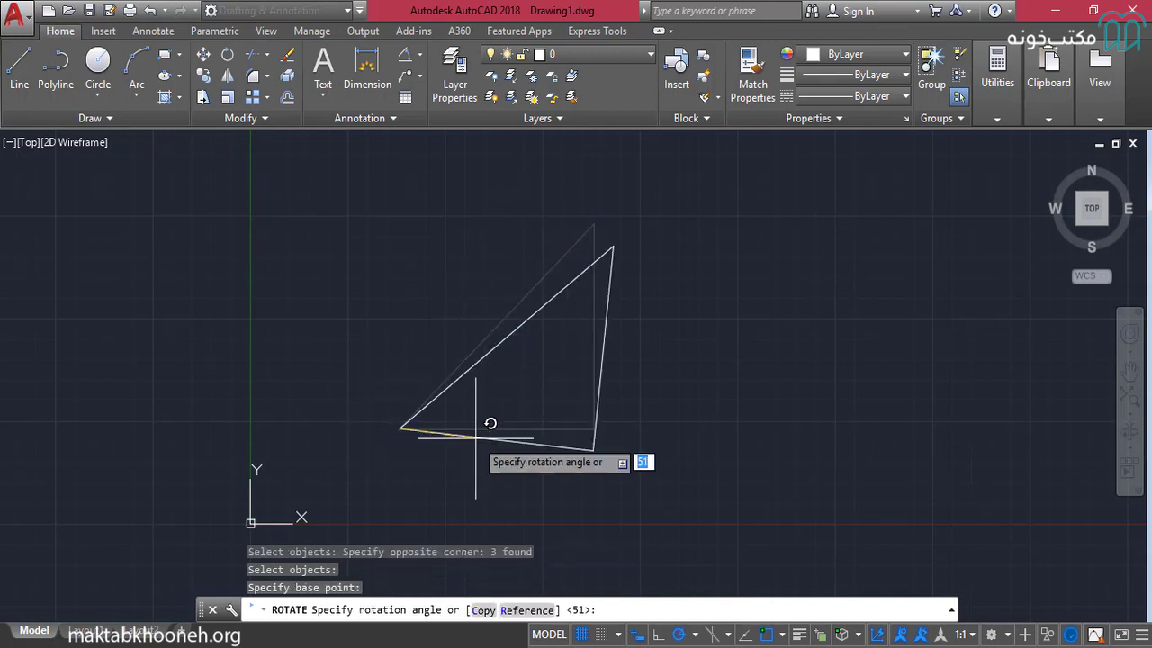
pyautogui.press('Return')
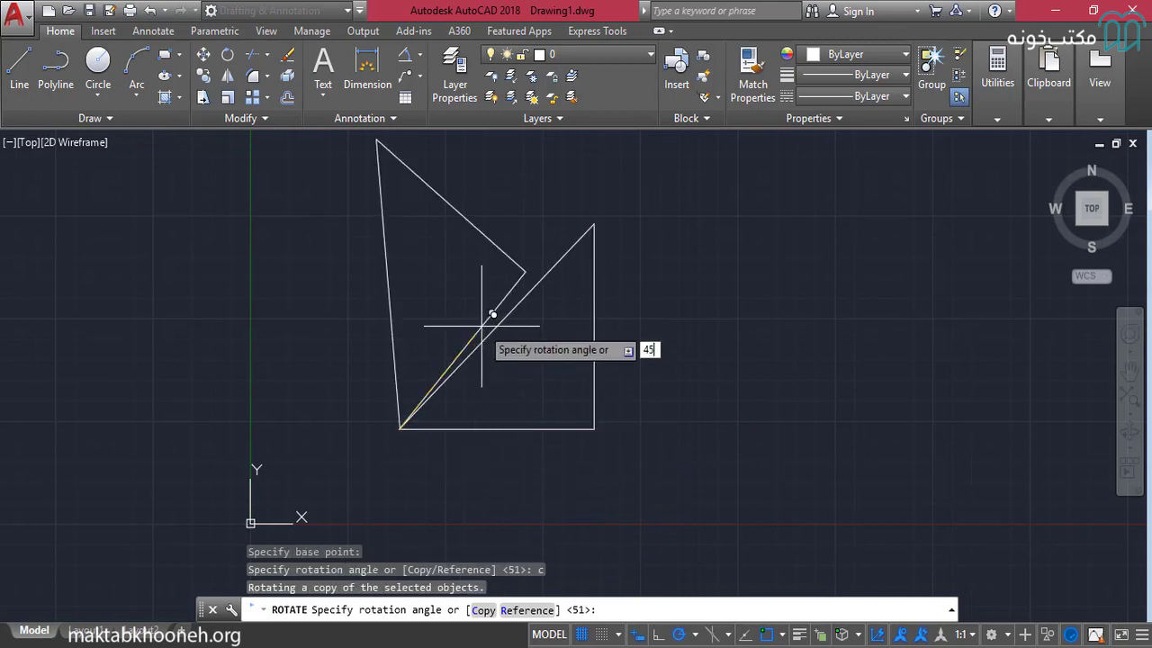
pyautogui.press('Return')
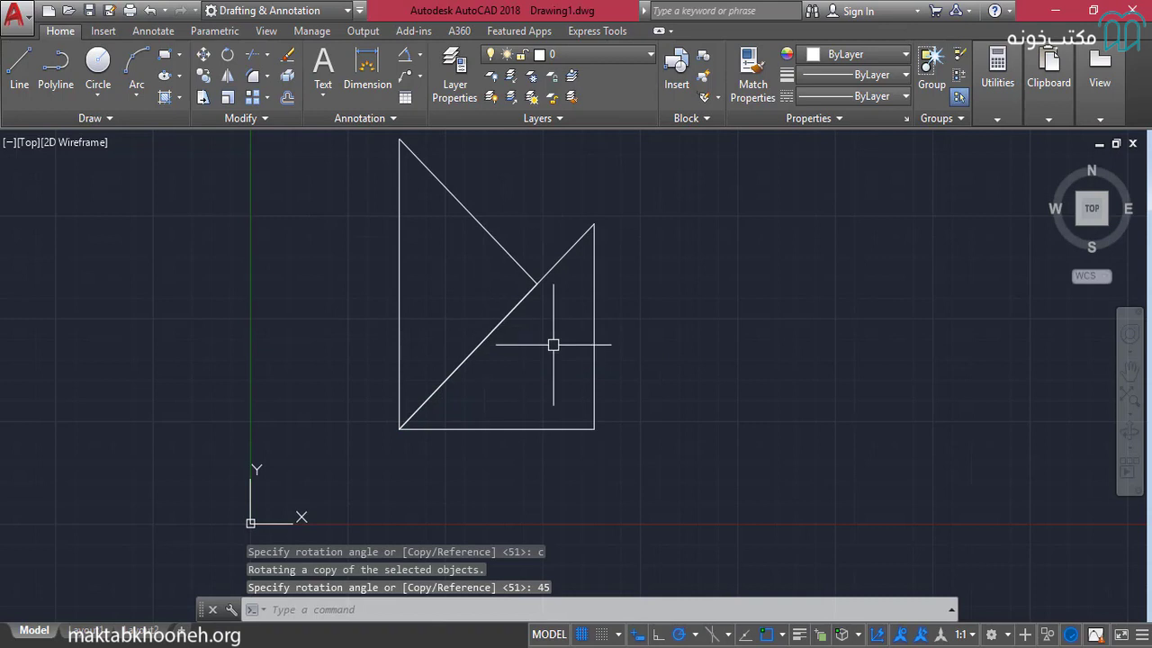
pyautogui.scroll(-2, 550, 301)
pyautogui.moveTo(549, 300); pyautogui.dragTo(564, 355, button='middle')
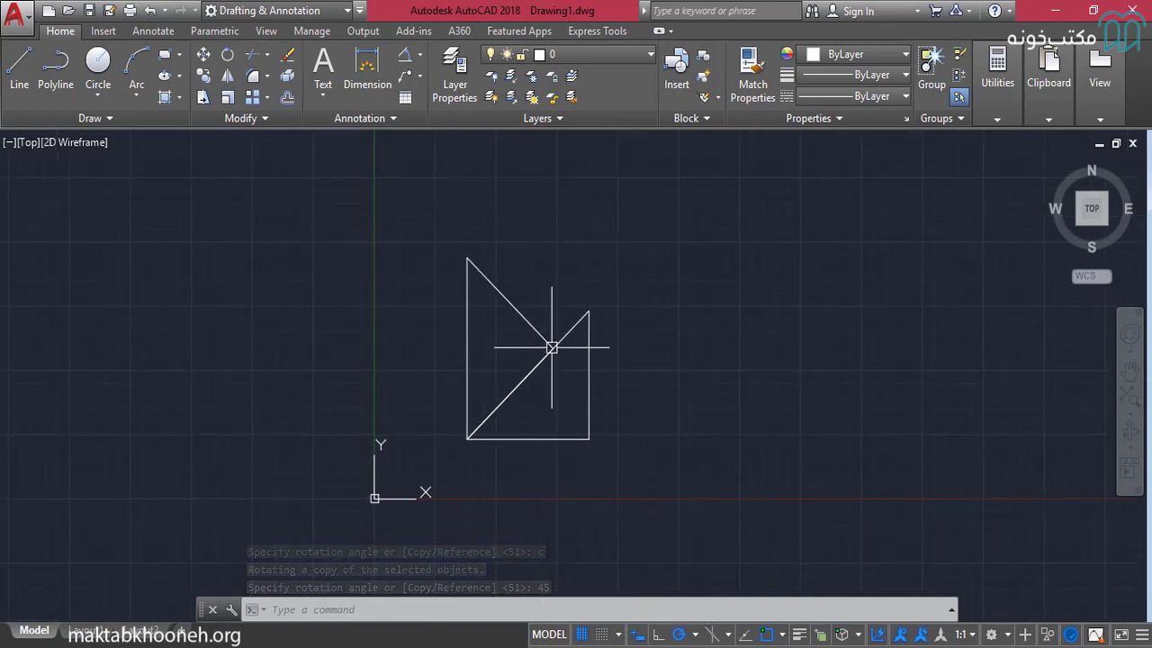
pyautogui.scroll(2, 537, 400)
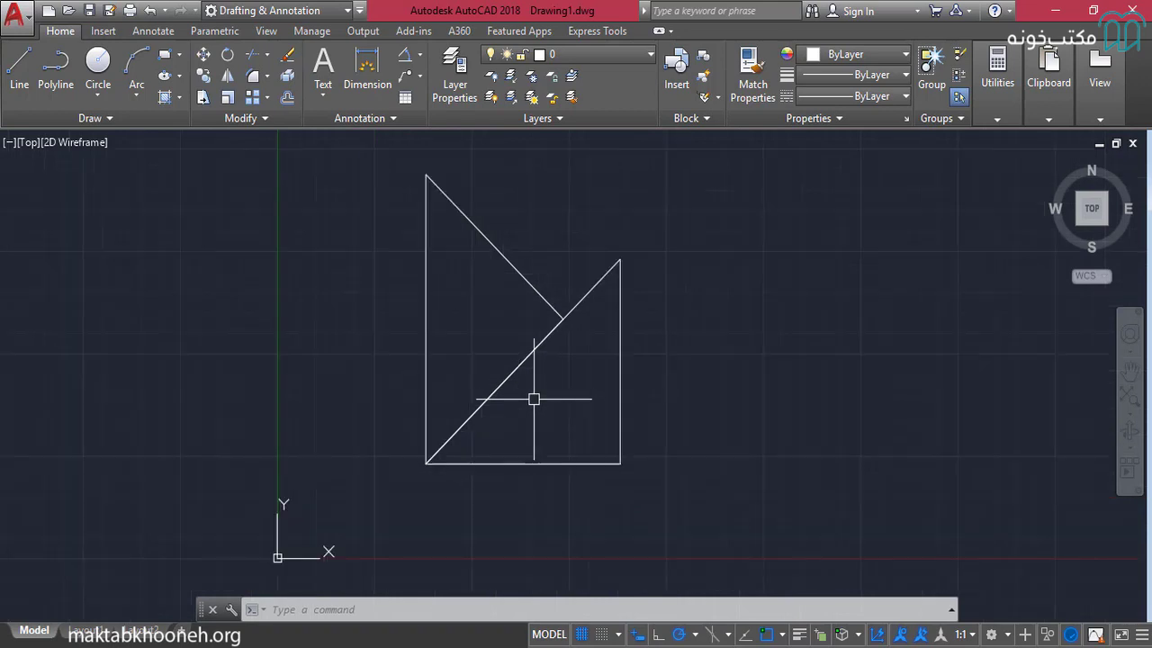
# Rotate a copy of both triangles 90 degrees about their shared bottom corner with RO
pyautogui.press('BackSpace')
pyautogui.write('o')
pyautogui.press('Return')
pyautogui.click(686, 489)
pyautogui.click(309, 193)
pyautogui.press('Return')
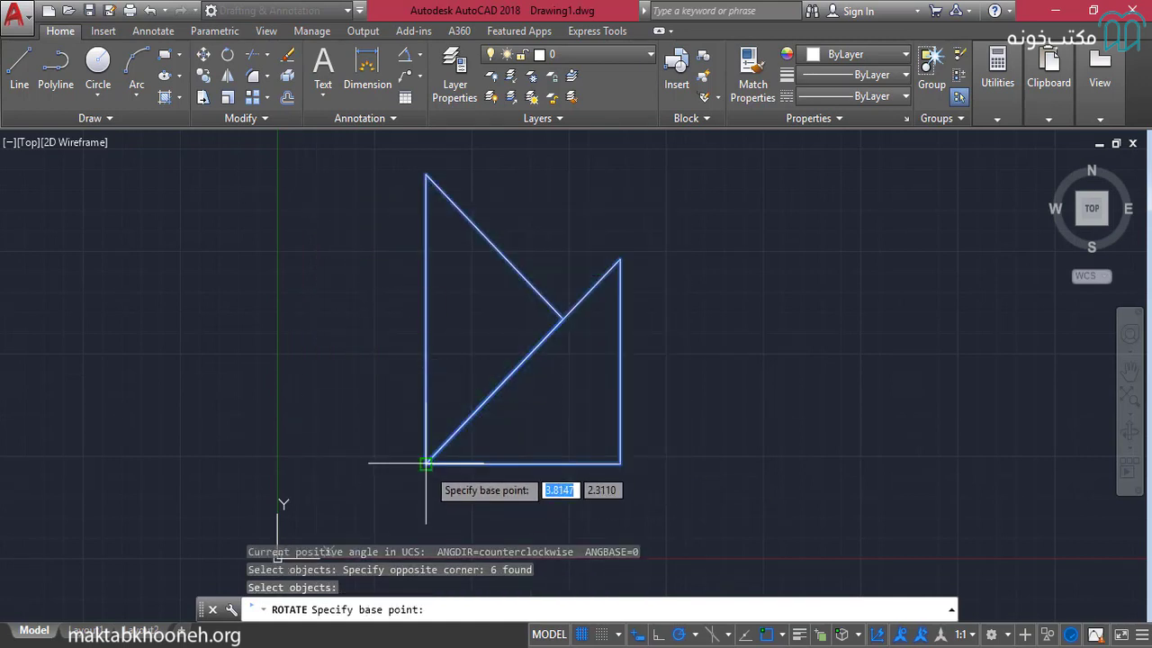
pyautogui.click(426, 463)
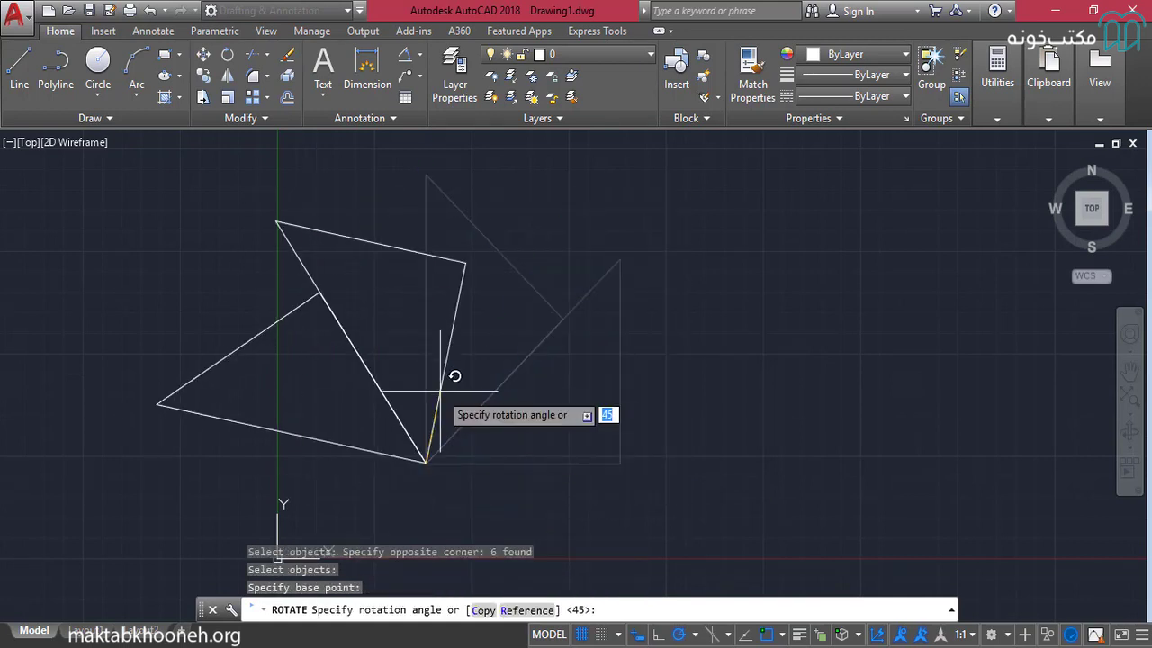
pyautogui.write('c')
pyautogui.press('Return')
pyautogui.press('Return')
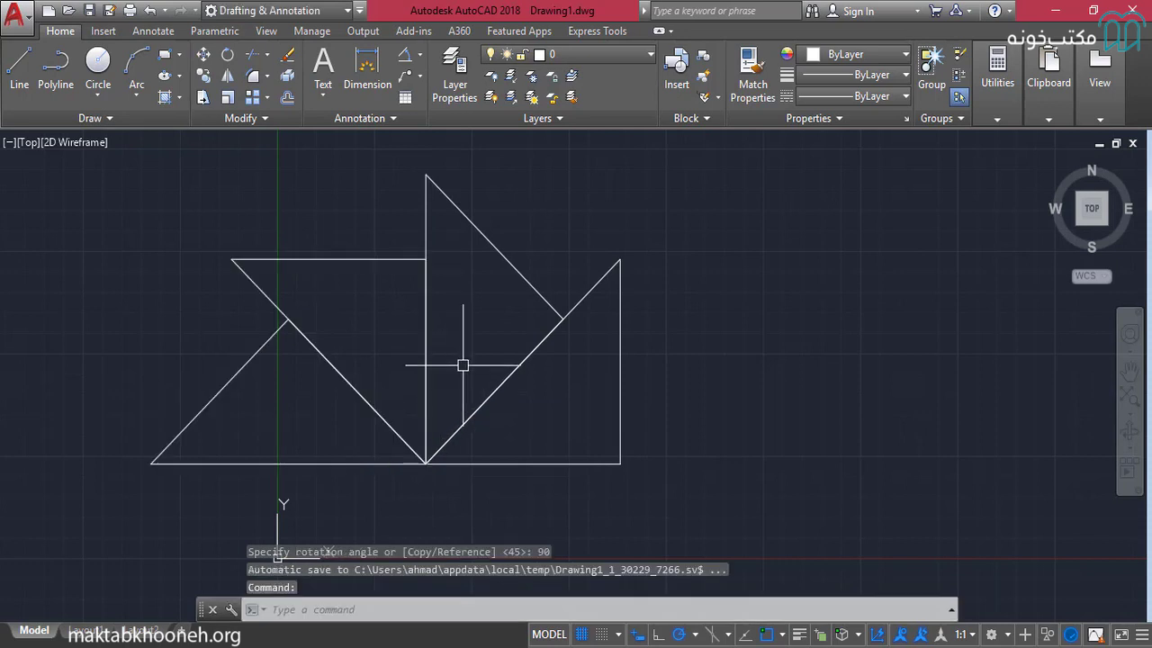
pyautogui.scroll(-1, 462, 365)
pyautogui.press('Return')
# Copy all four triangles rotated 180 degrees about the common centre corner, then center the pinwheel in view
pyautogui.click(590, 448)
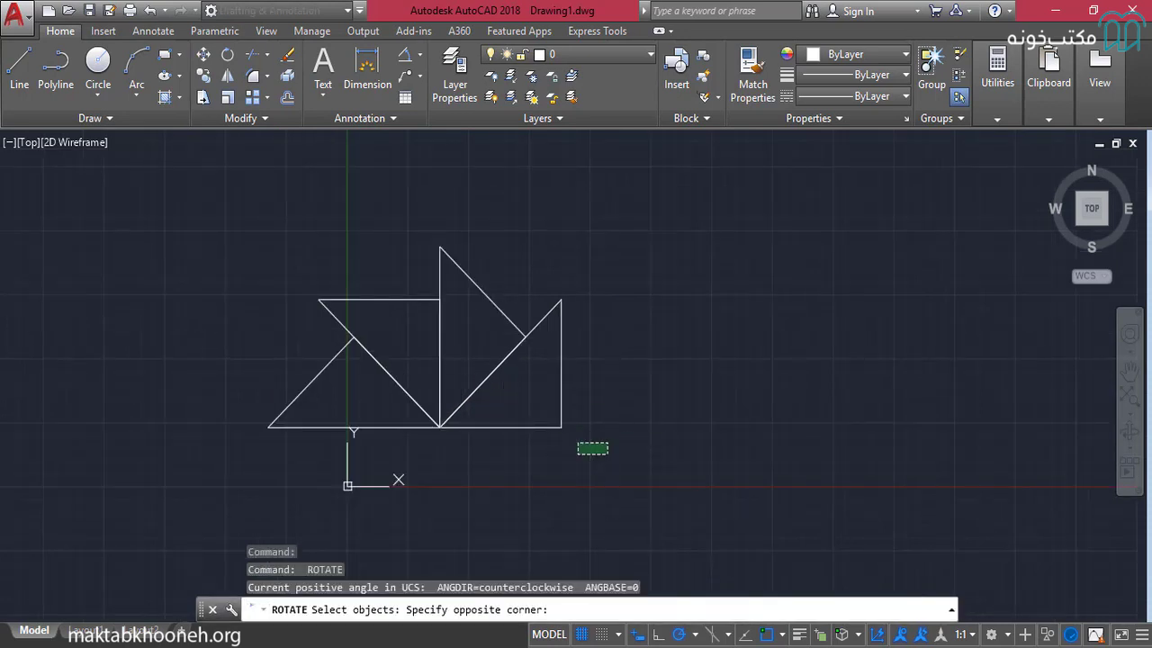
pyautogui.click(225, 230)
pyautogui.press('Return')
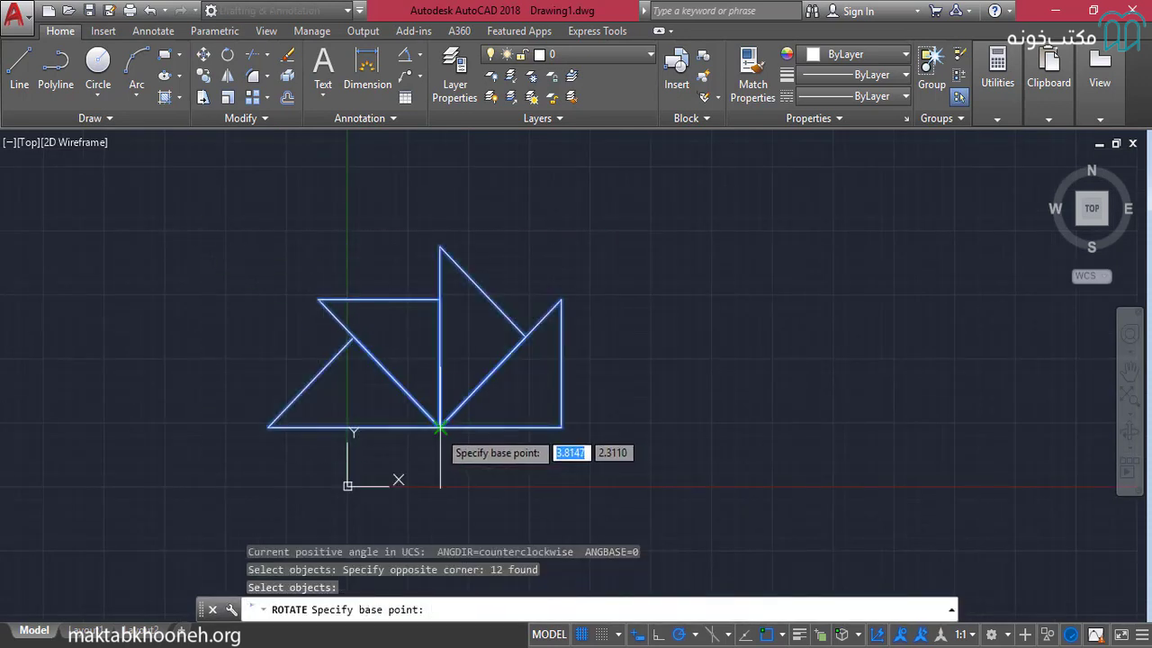
pyautogui.click(440, 426)
pyautogui.write('c')
pyautogui.press('Return')
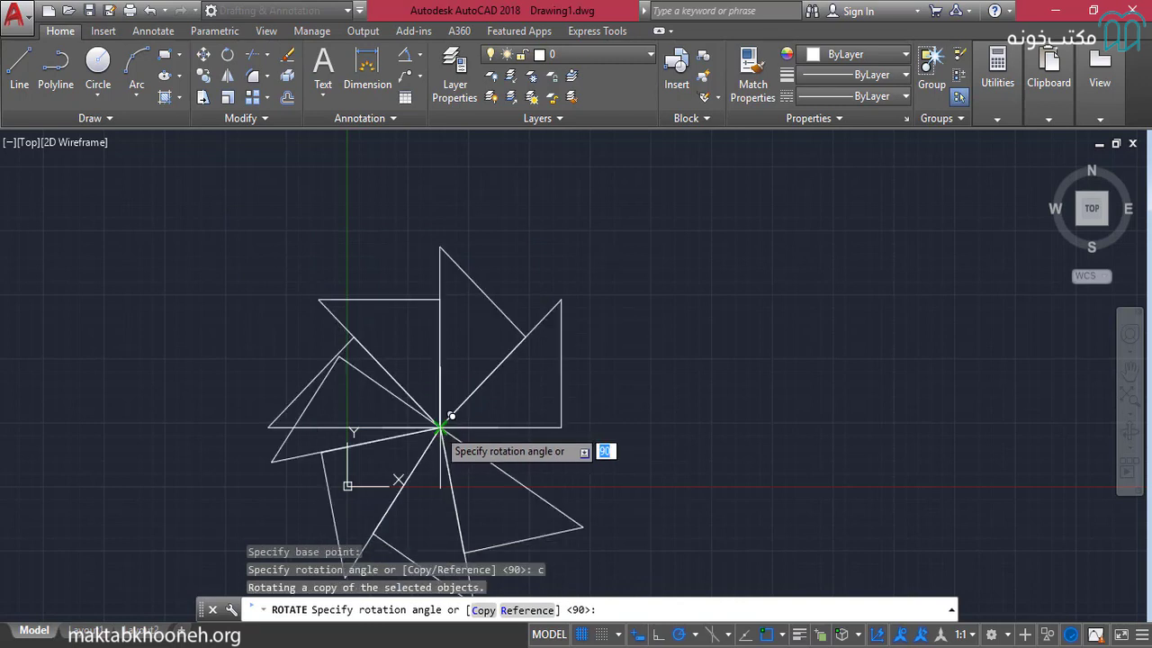
pyautogui.press('Return')
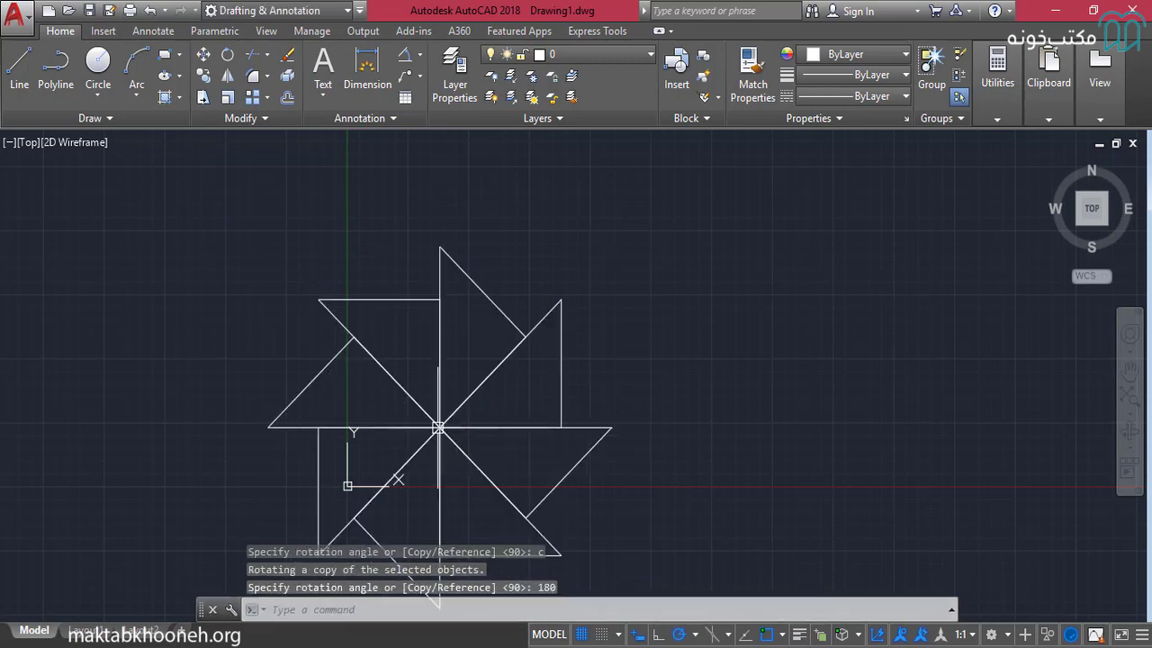
pyautogui.moveTo(513, 411); pyautogui.dragTo(548, 339, button='middle')
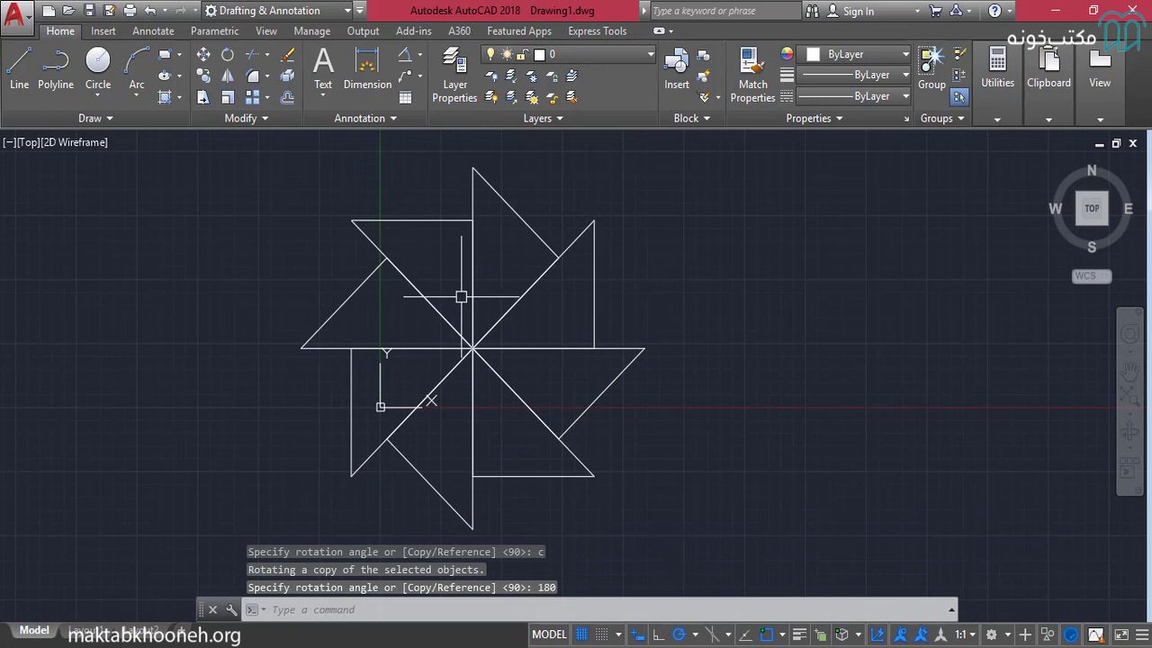
pyautogui.moveTo(455, 291); pyautogui.dragTo(415, 324, button='middle')
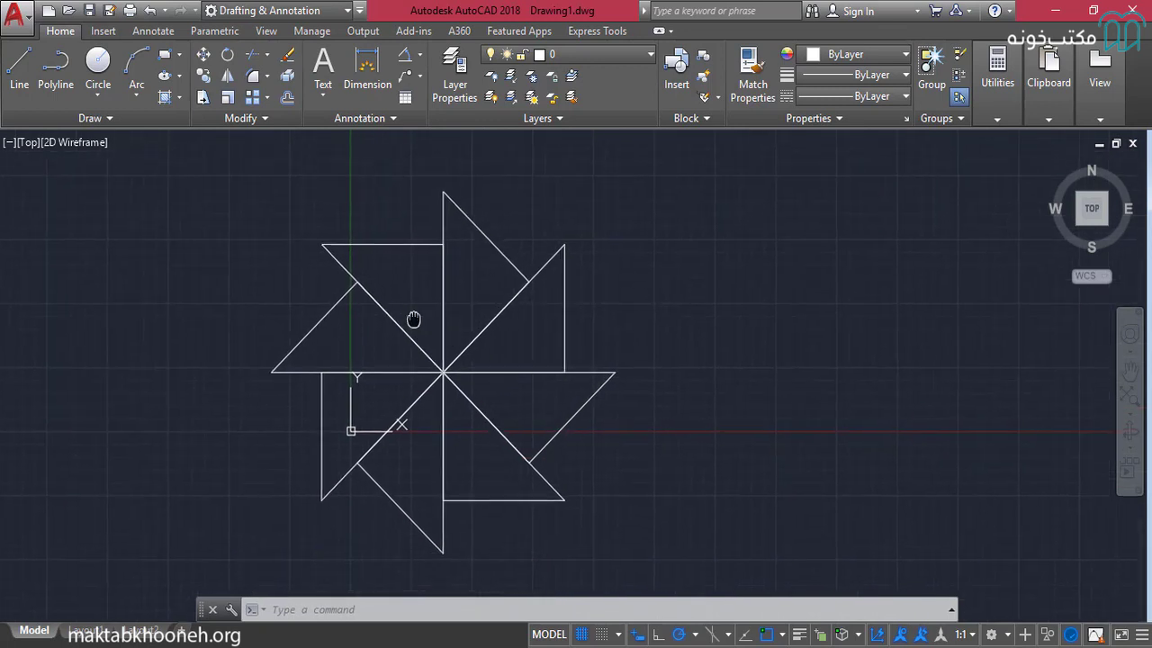